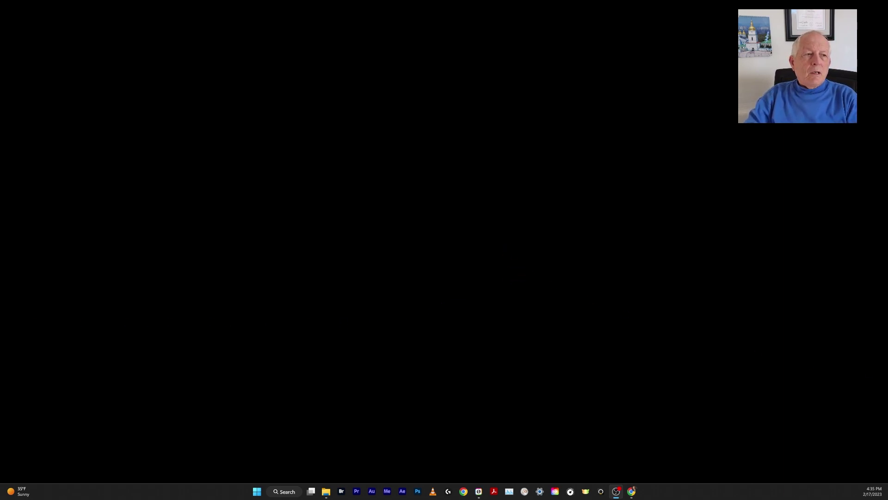
- Bring RØDE Connect mid-screen and open the VideoMic NTG settings (gain 0 dB, high-pass 150Hz)
left_click_drag(887, 213, 388, 146)
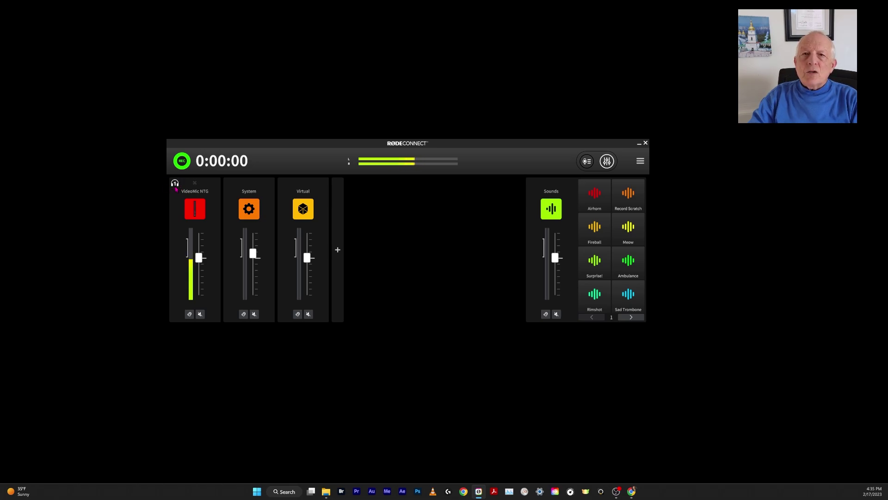
left_click(199, 207)
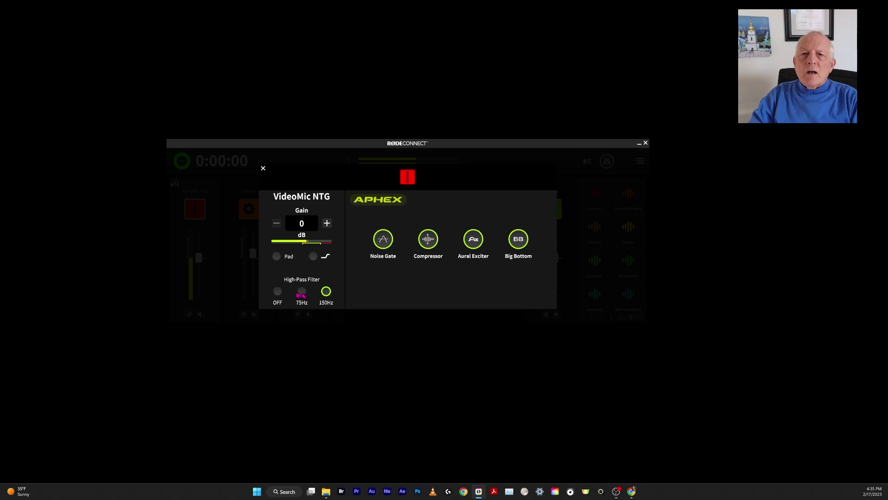
- Try the VideoMic NTG high-pass at 75Hz and the pad, restoring 150Hz with pad off, then close the panel
left_click(302, 292)
left_click(326, 292)
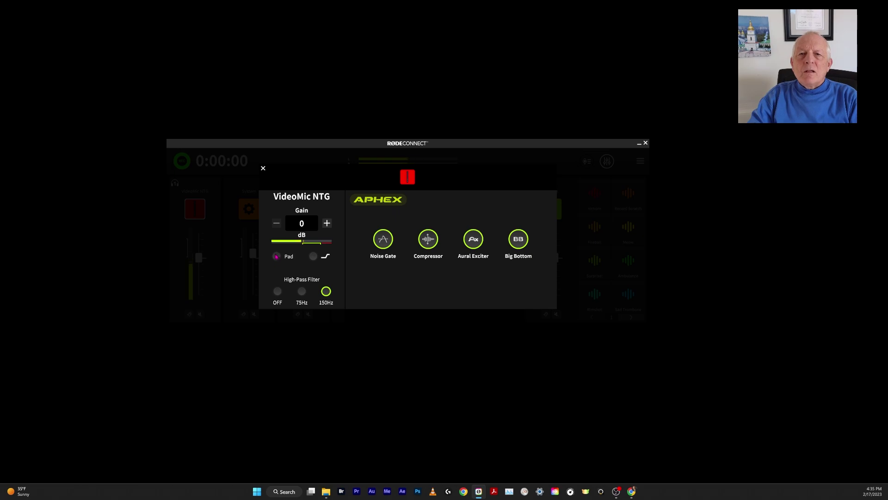
left_click(276, 256)
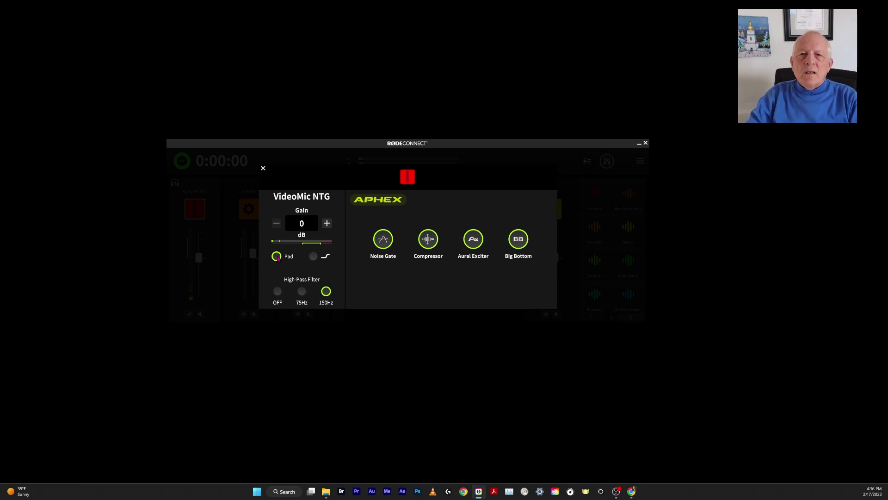
left_click(277, 256)
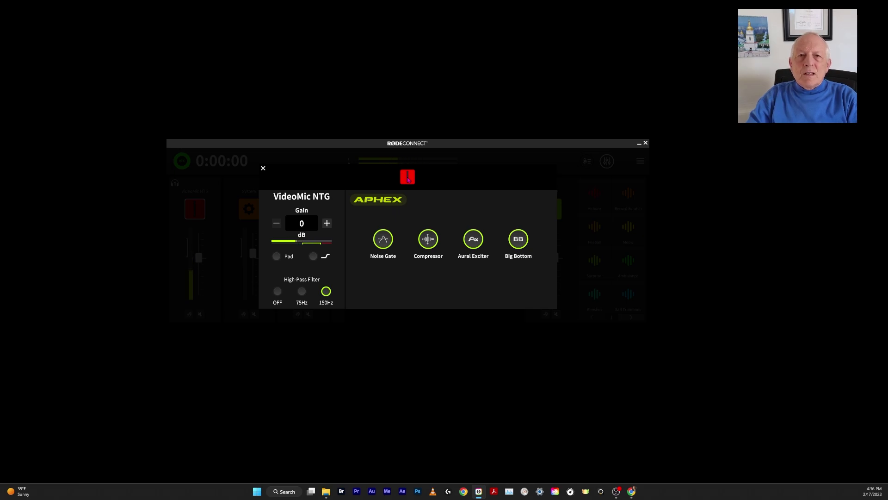
left_click(263, 170)
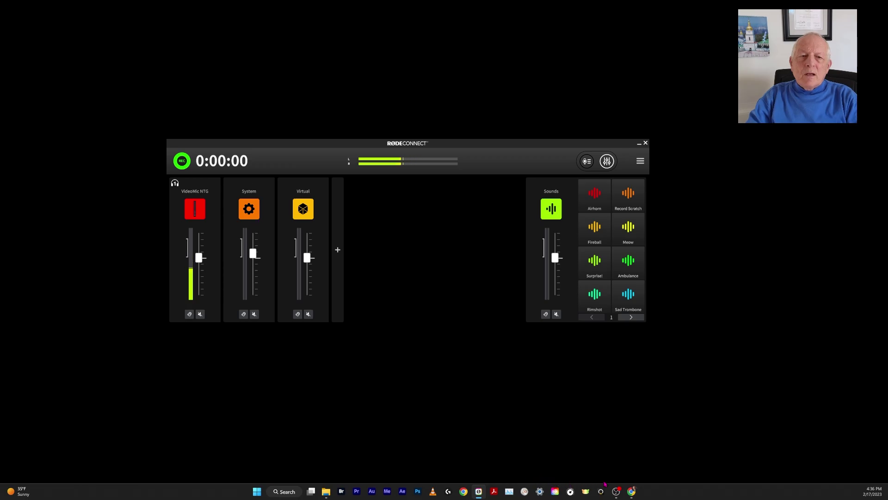
- Bring Chrome forward and start playing the Bicycle Nature Trails YouTube video
left_click(632, 491)
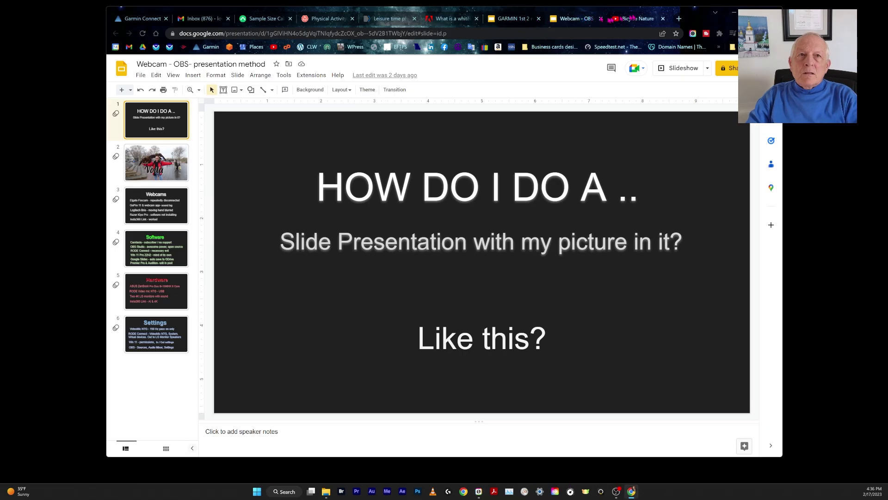
left_click(635, 18)
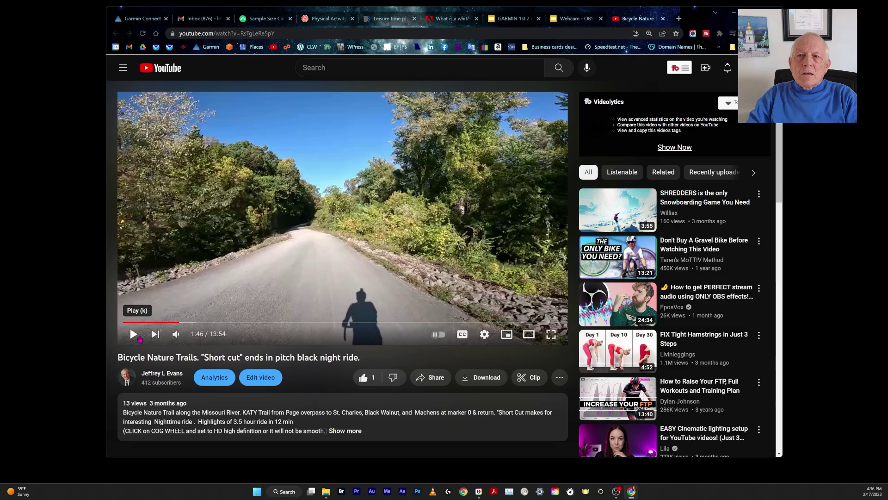
left_click(133, 334)
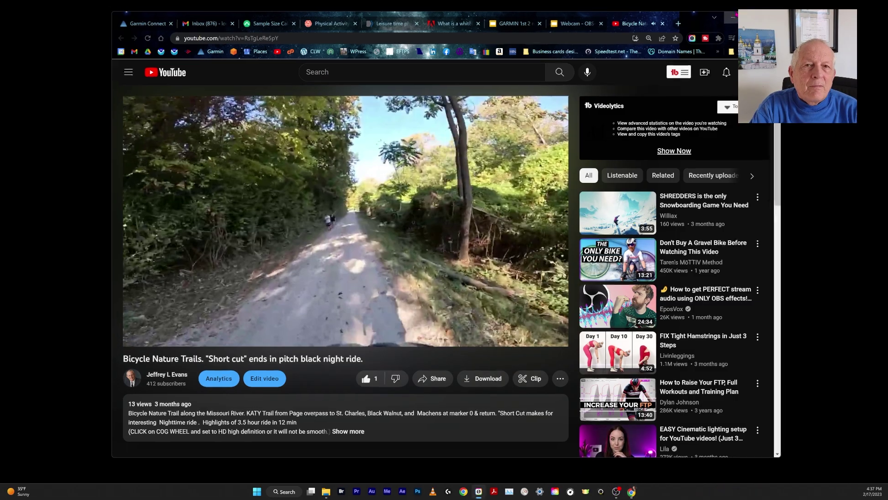
- Minimize Chrome to reveal the mixer, then restore it and pause the video at 2:36
left_click(734, 12)
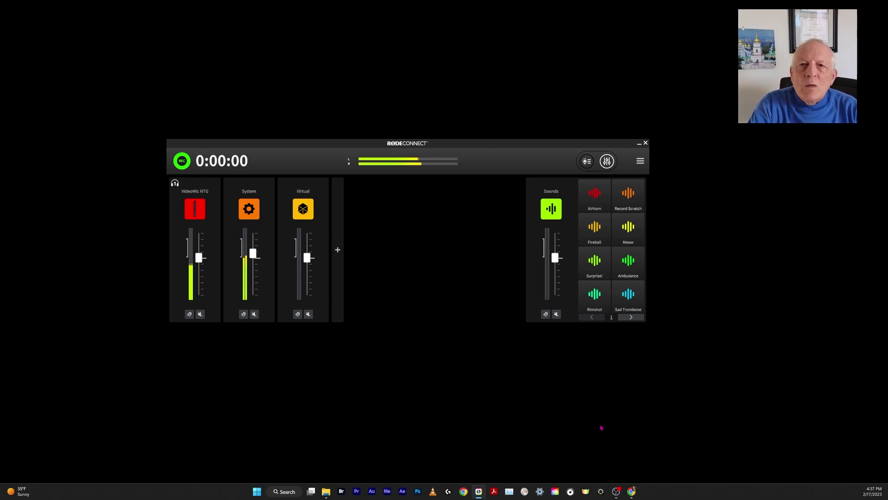
mouse_move(632, 490)
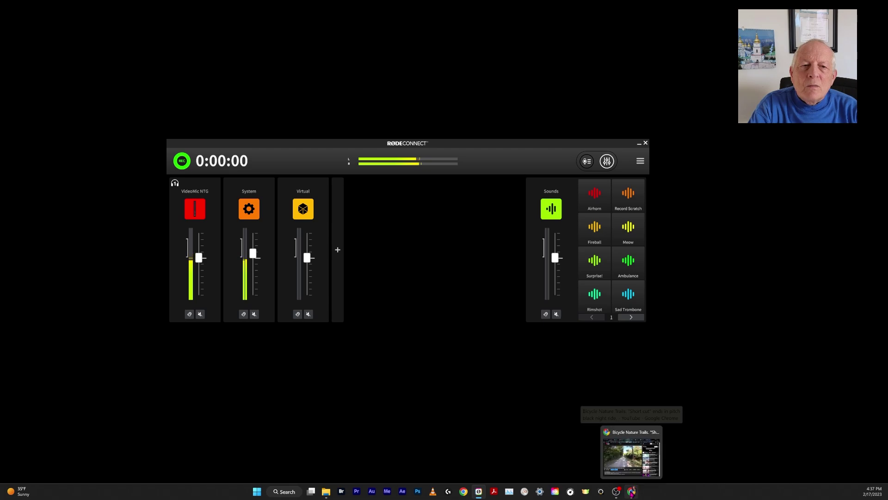
left_click(631, 455)
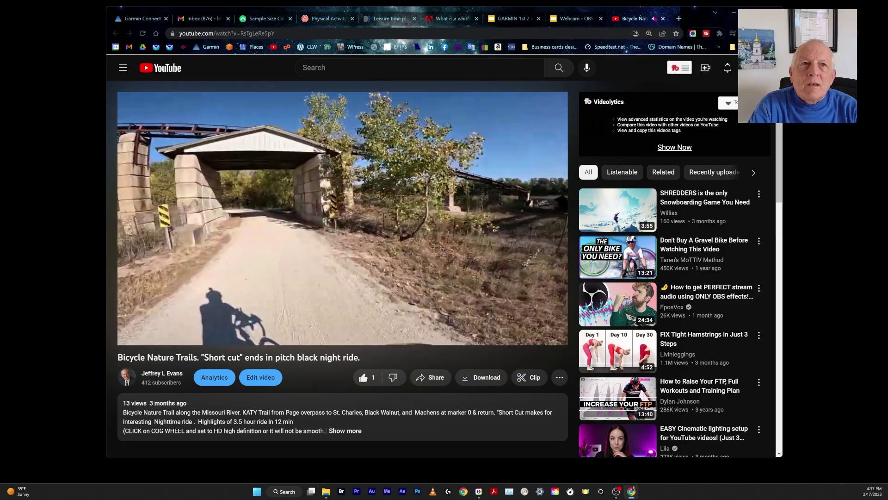
left_click(130, 326)
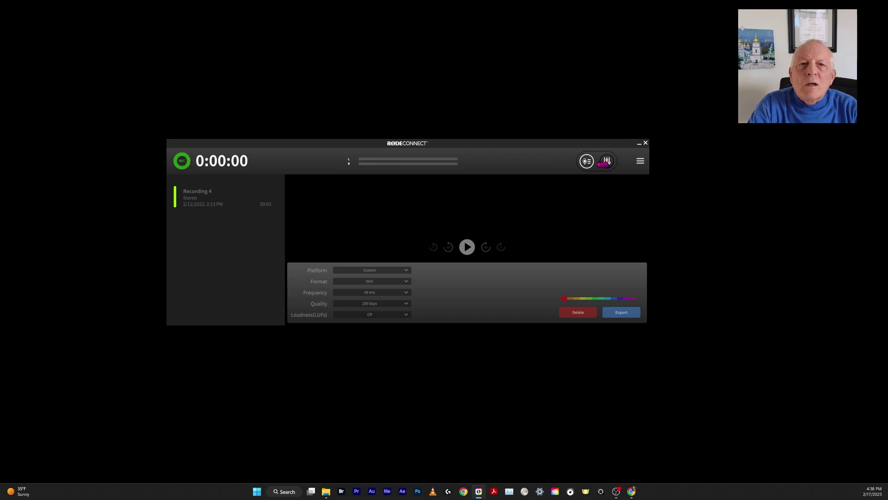
- Return RØDE Connect to the mixer view and play the Airhorn and Fireball sound pads
left_click(607, 161)
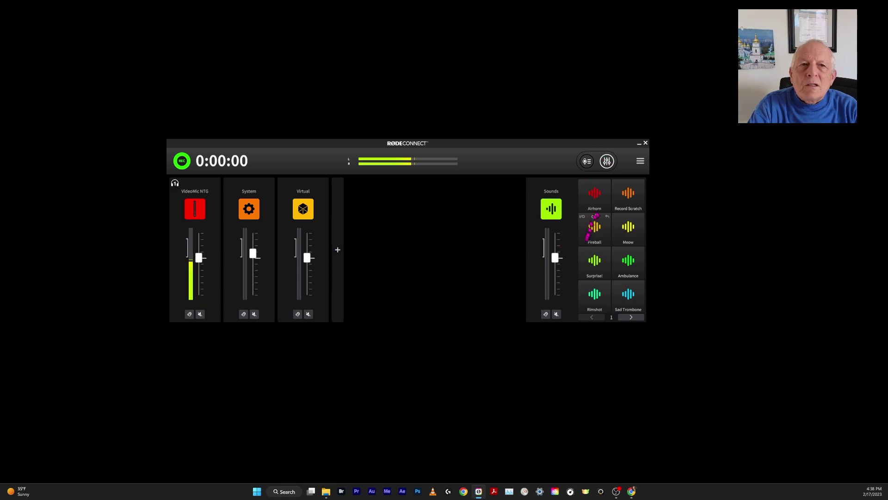
left_click(597, 200)
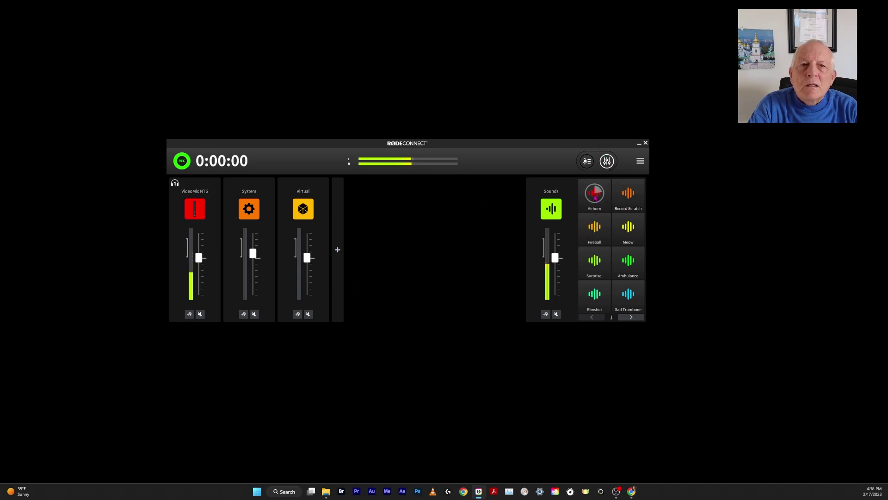
left_click(595, 231)
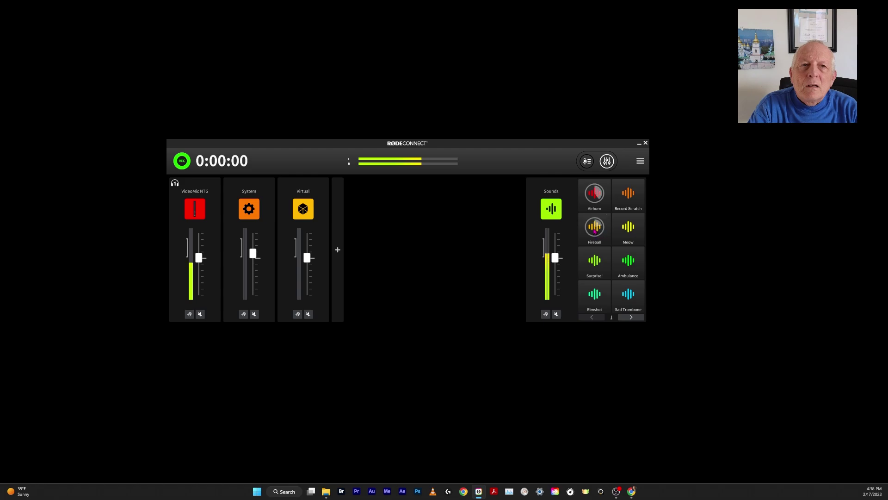
- Review Channel Assignment leaving VideoMic NTG, System, Virtual unchanged, then open Preferences
left_click(641, 162)
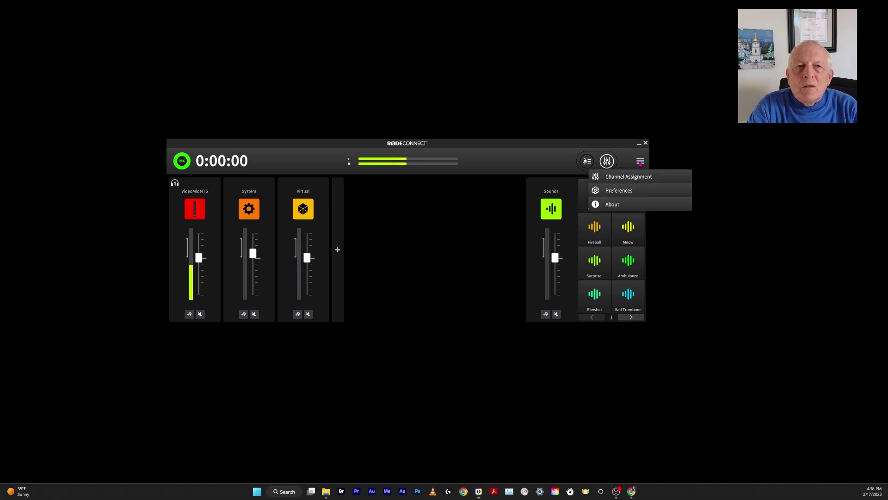
left_click(619, 178)
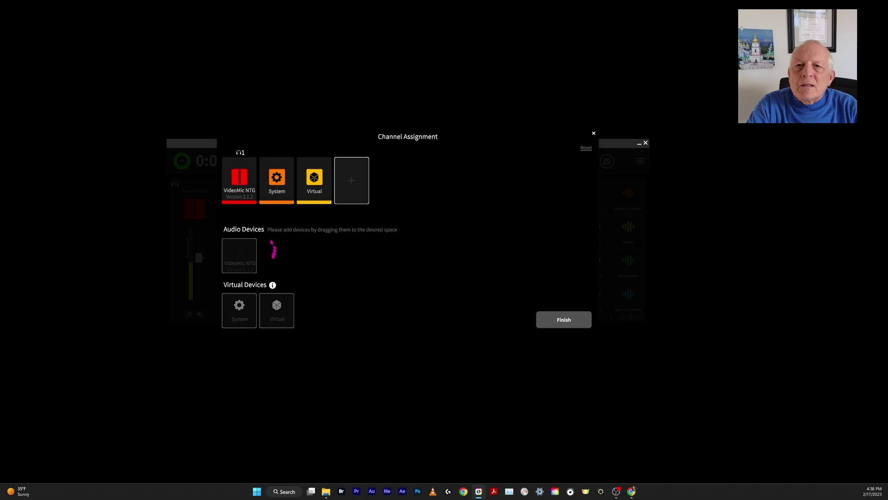
left_click_drag(313, 175, 277, 310)
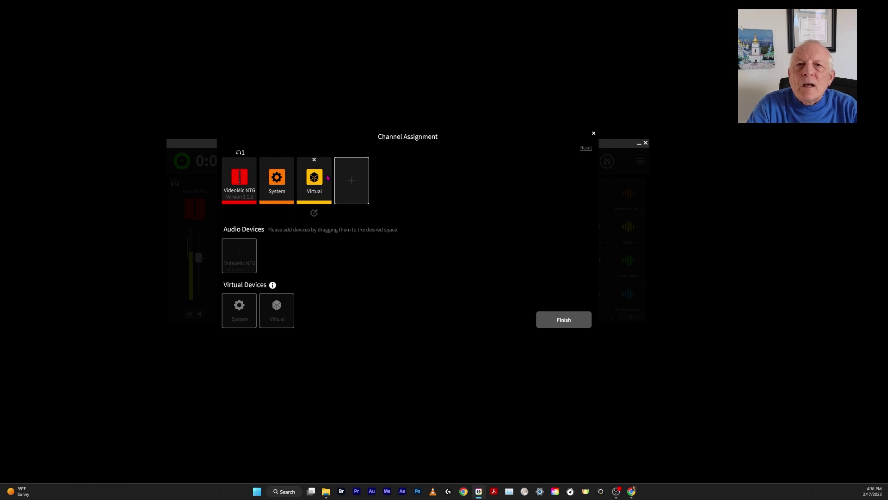
left_click(564, 319)
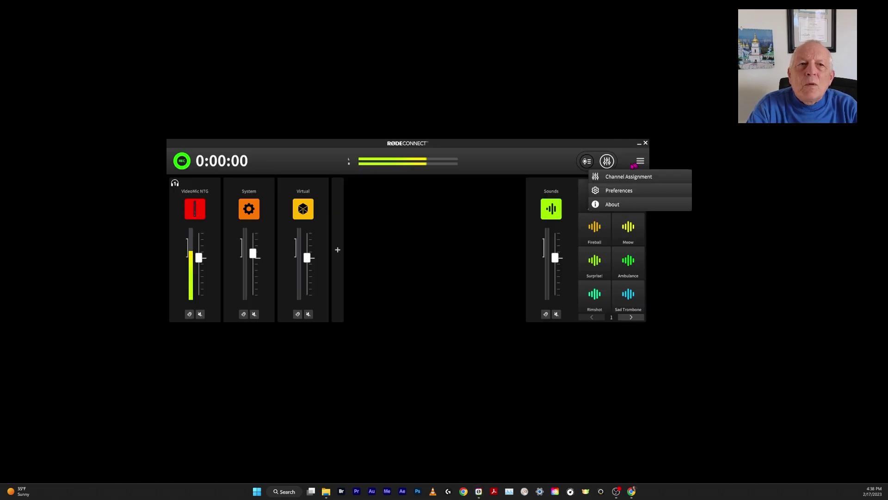
left_click(606, 191)
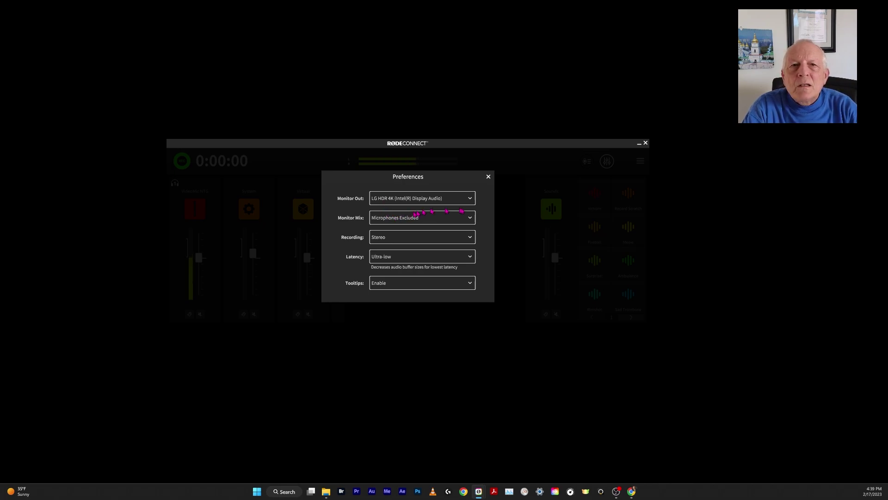
- Inspect the Monitor Mix and Monitor Out dropdowns without changing them, then close Preferences
left_click(469, 217)
left_click(469, 217)
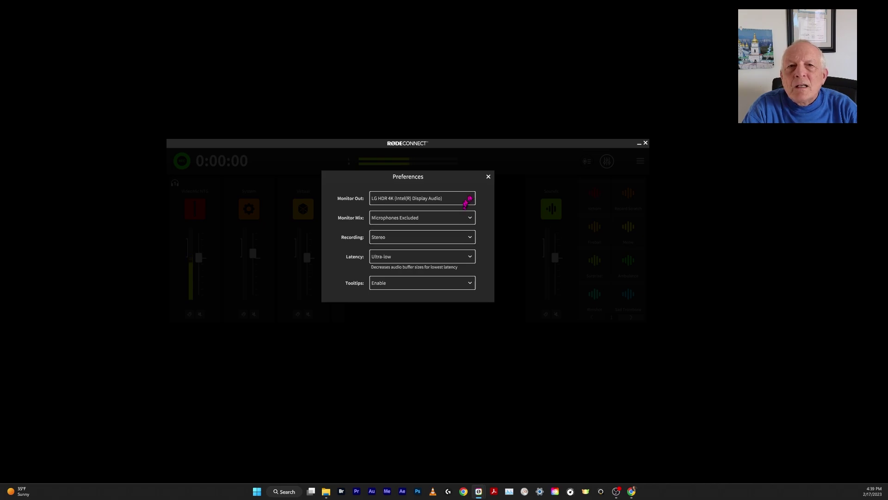
left_click(471, 199)
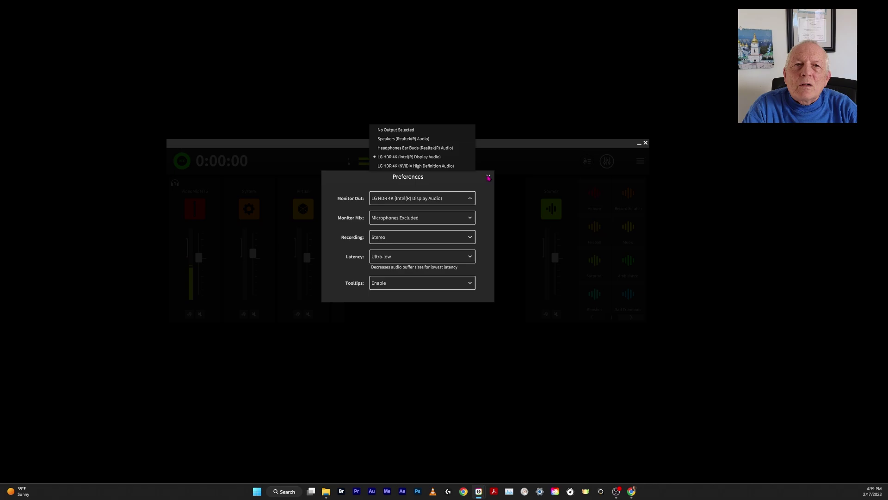
left_click(489, 177)
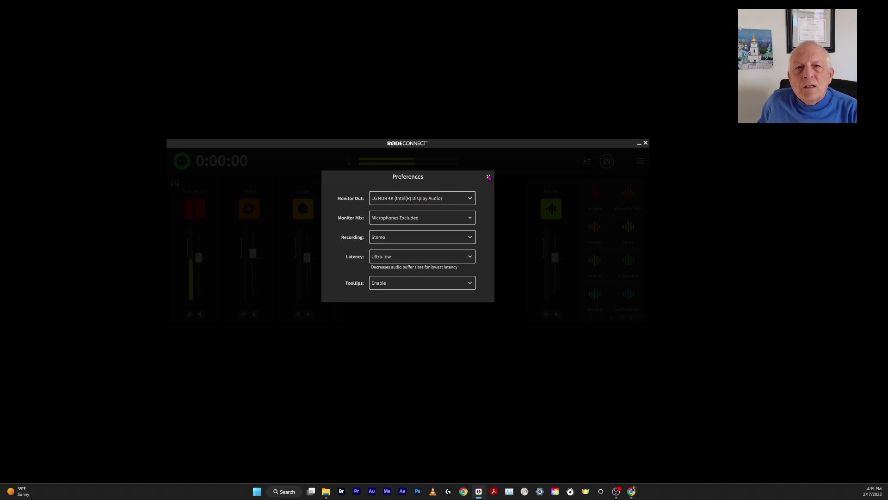
left_click(489, 177)
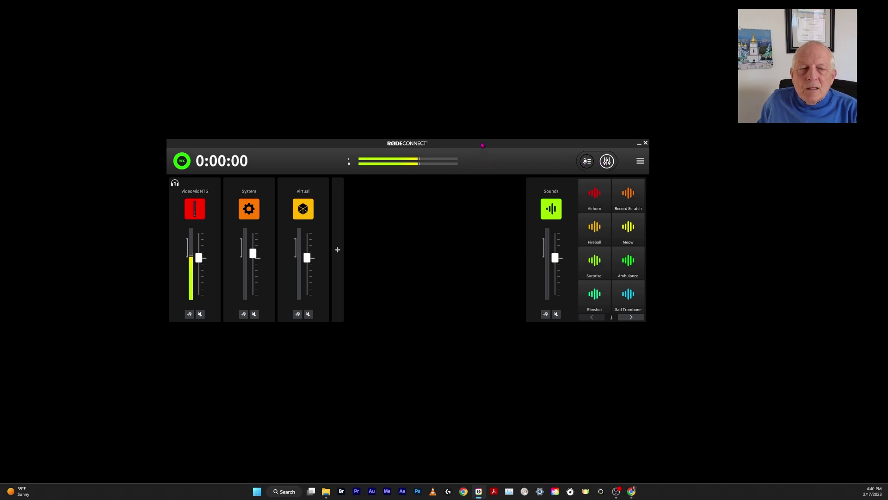
- Move RØDE Connect aside and open Windows Settings to the System > Sound page
left_click_drag(482, 145, 887, 241)
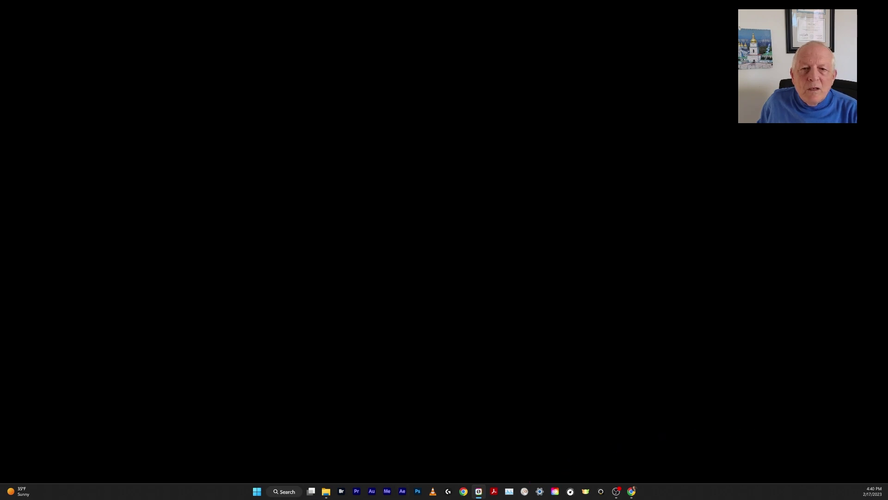
left_click(538, 490)
left_click_drag(228, 53, 464, 29)
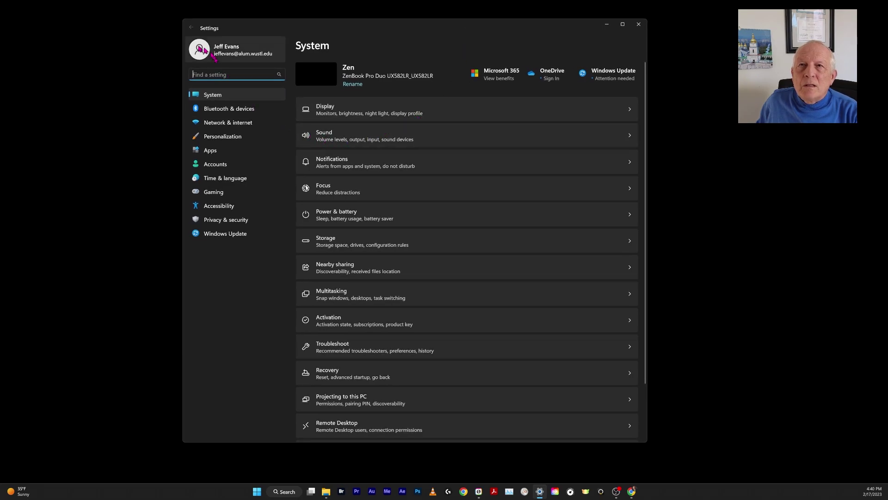
left_click(330, 138)
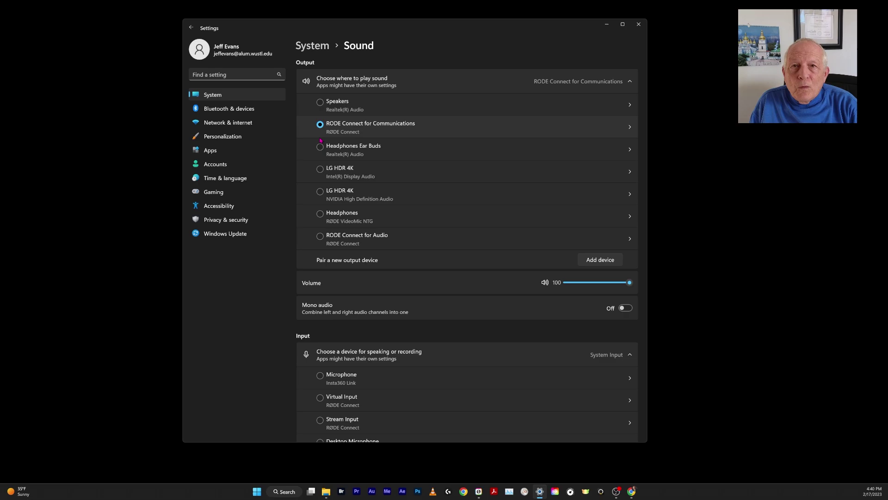
left_click(630, 128)
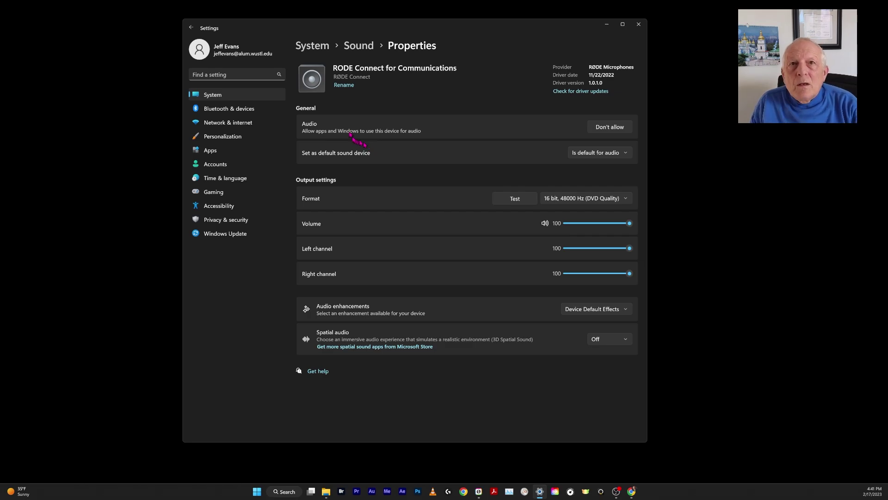
left_click(359, 46)
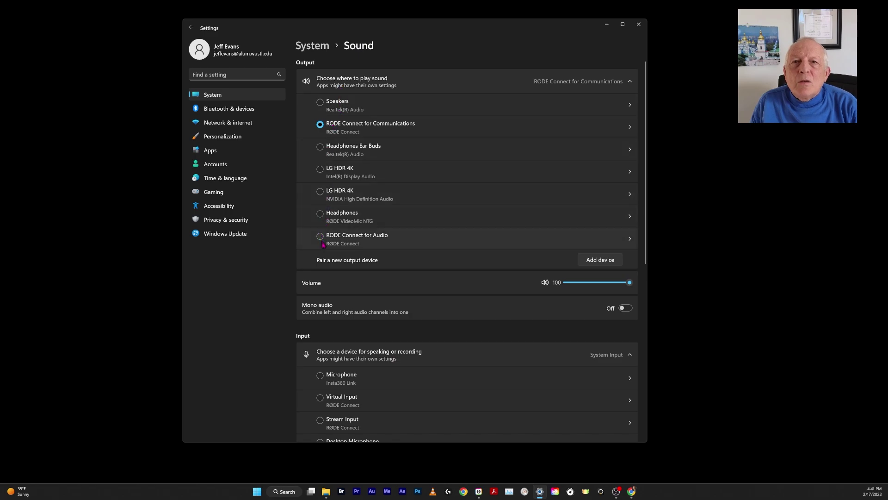
left_click(627, 241)
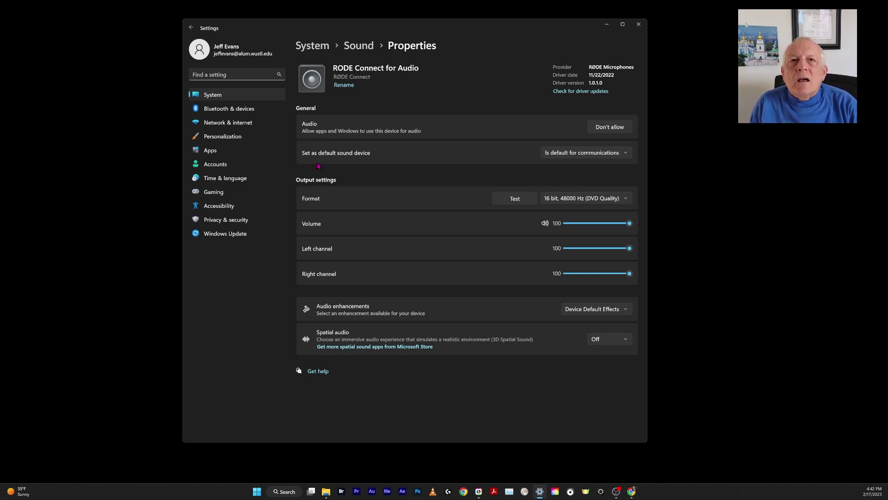
left_click(358, 48)
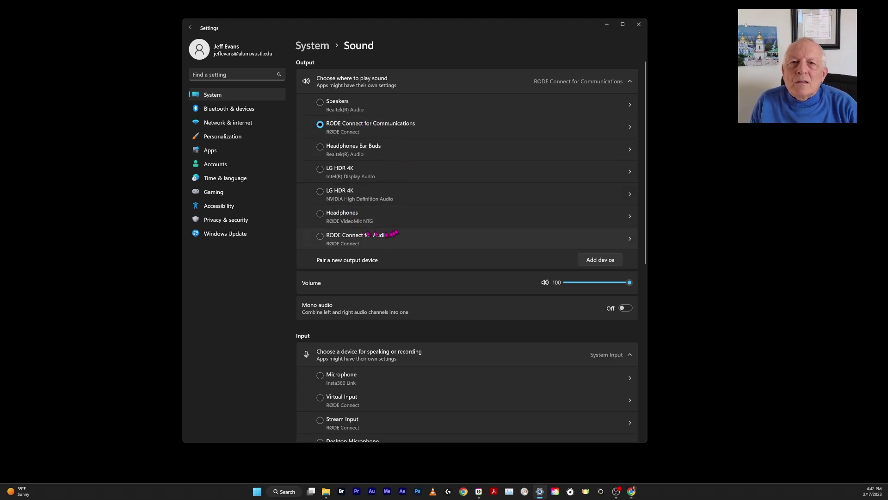
scroll(481, 211, "down", 1)
scroll(448, 215, "down", 2)
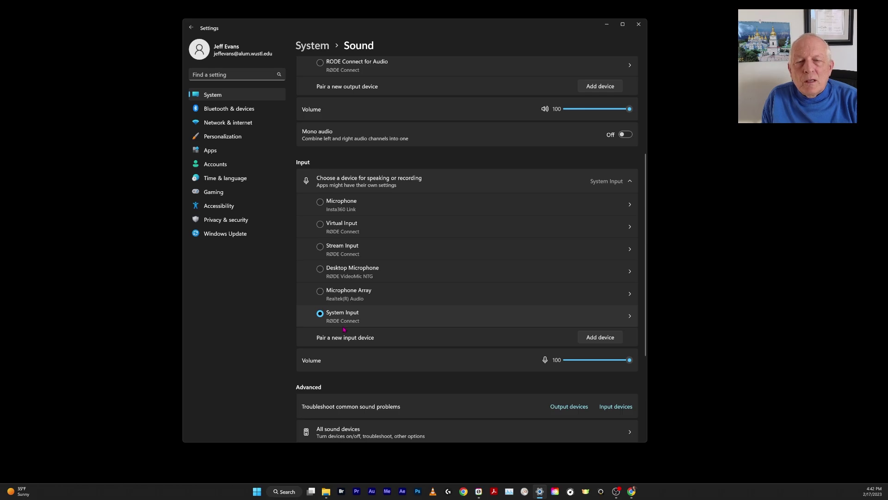
scroll(458, 278, "up", 4)
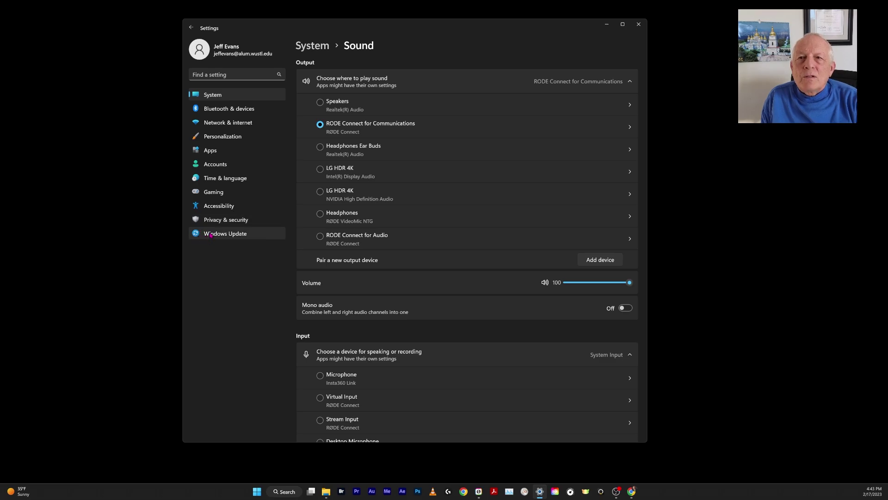
- Open Privacy & security settings and scroll to the App permissions section
left_click(206, 221)
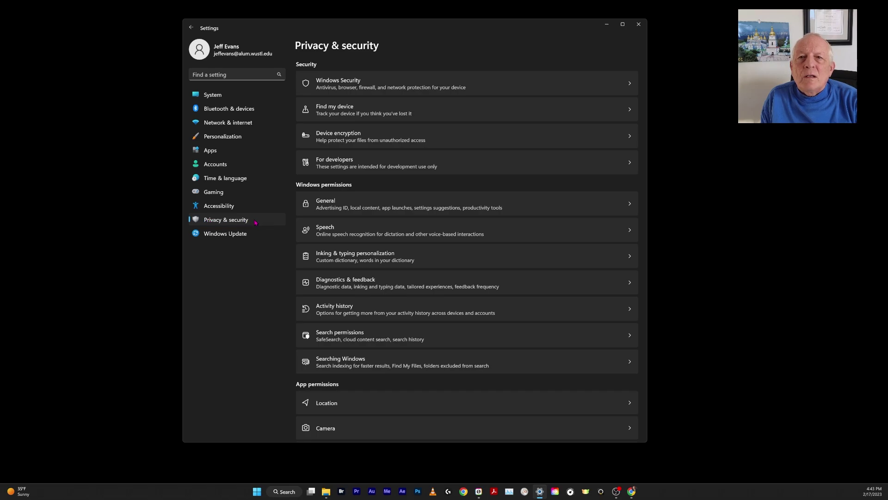
scroll(380, 205, "down", 5)
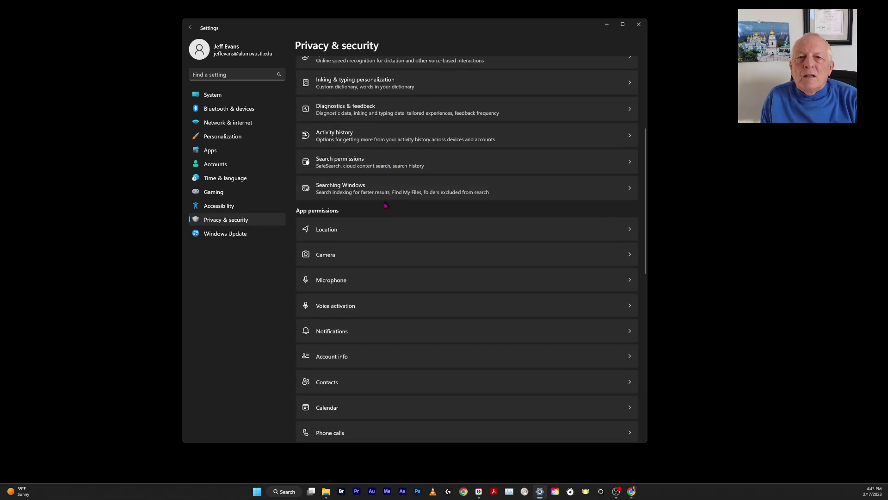
scroll(384, 205, "down", 2)
scroll(382, 205, "up", 3)
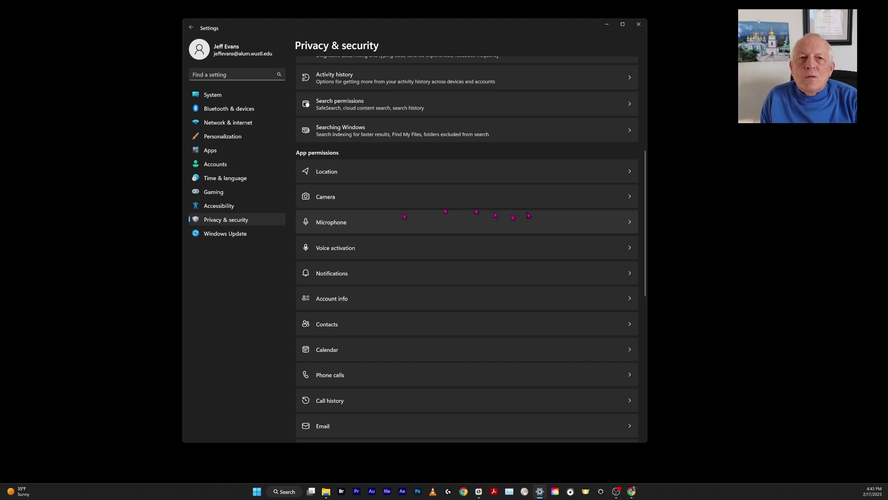
- Check microphone access for desktop apps including OBS Studio, then close Settings
left_click(629, 222)
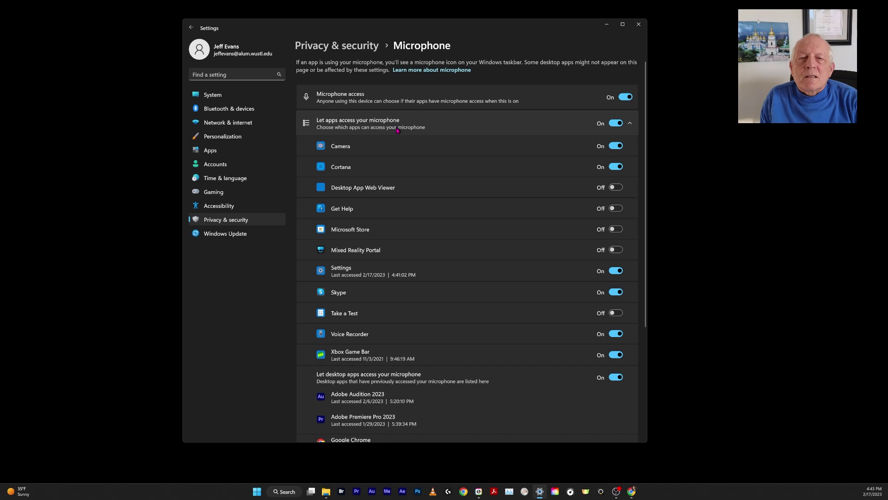
scroll(462, 192, "down", 5)
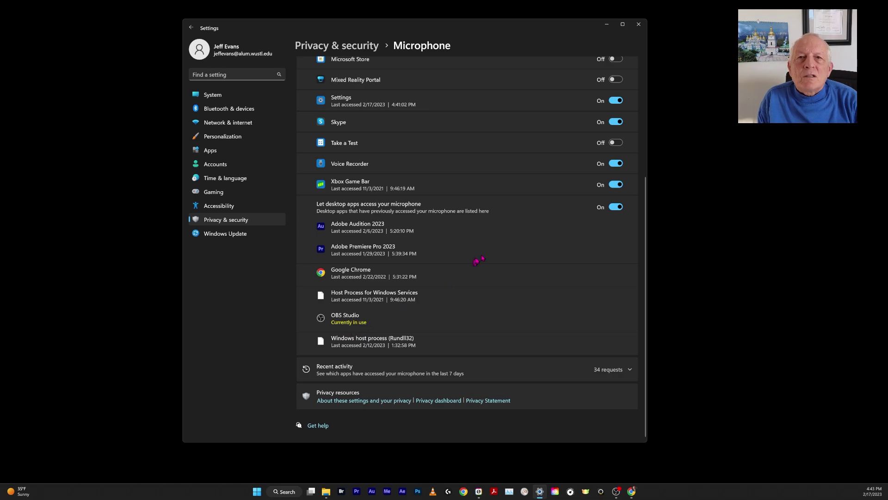
scroll(520, 230, "up", 3)
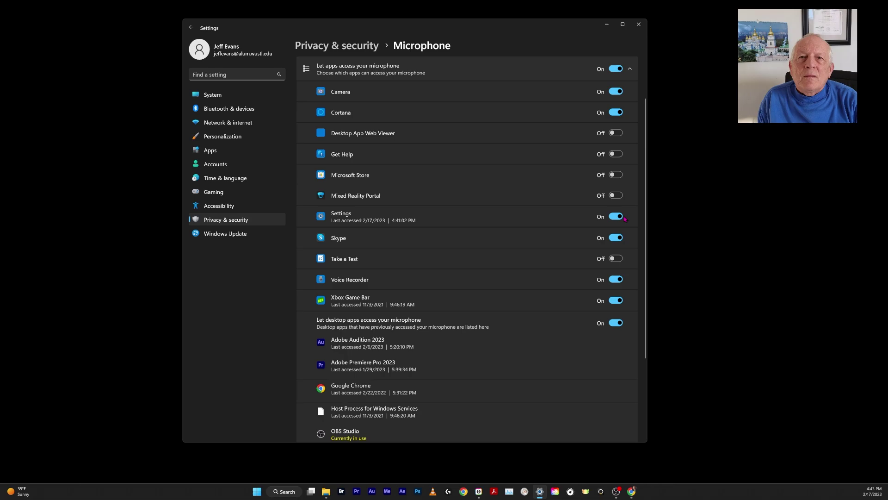
scroll(625, 218, "down", 2)
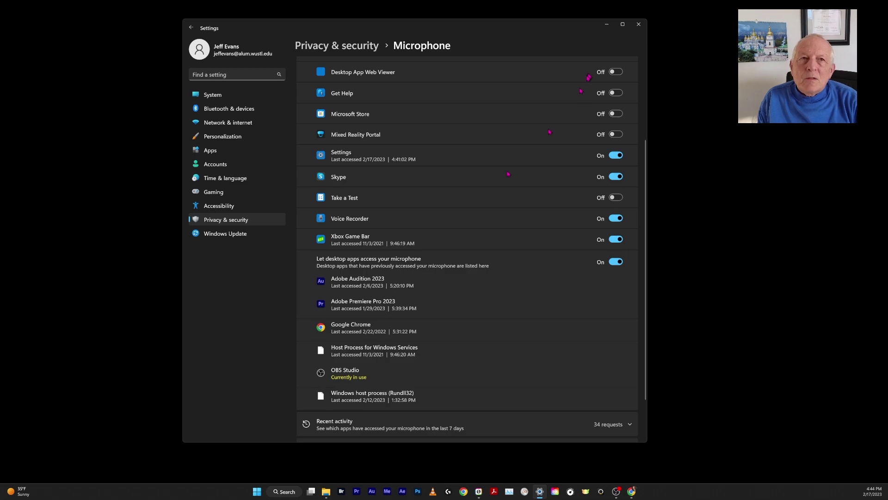
left_click(638, 26)
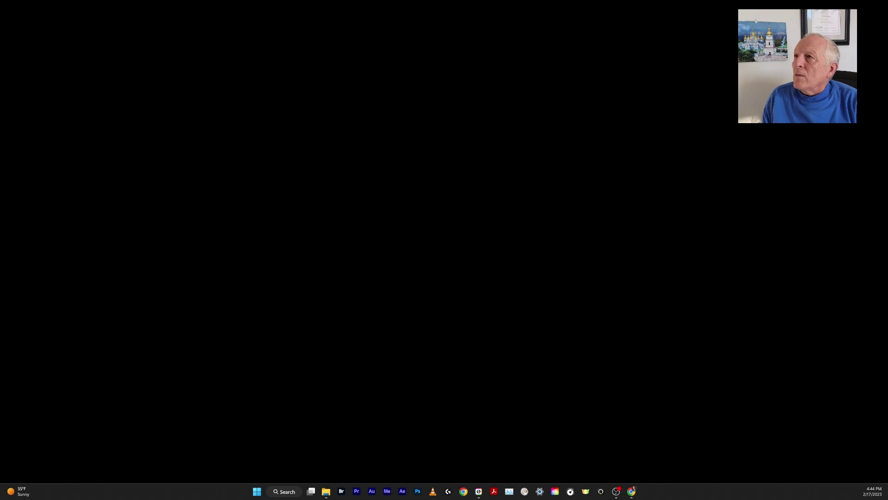
- Drag the OBS Studio window onto the screen and nudge it slightly up and left
left_click_drag(0, 90, 521, 22)
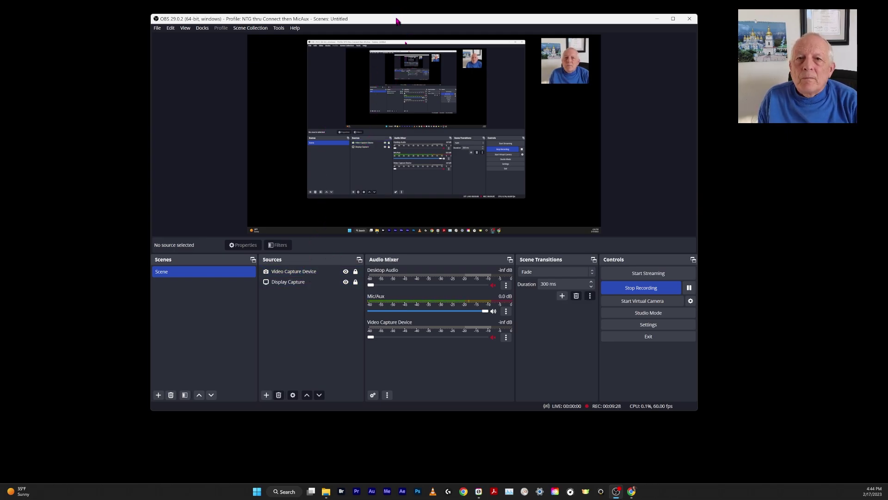
left_click_drag(398, 15, 368, 12)
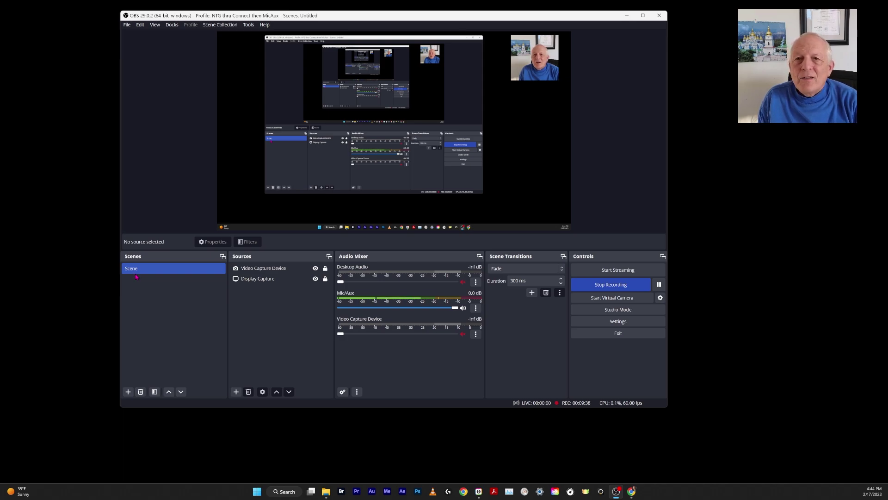
- Open the Video Capture Device source's properties to show the Insta360 Link camera preview
left_click(248, 266)
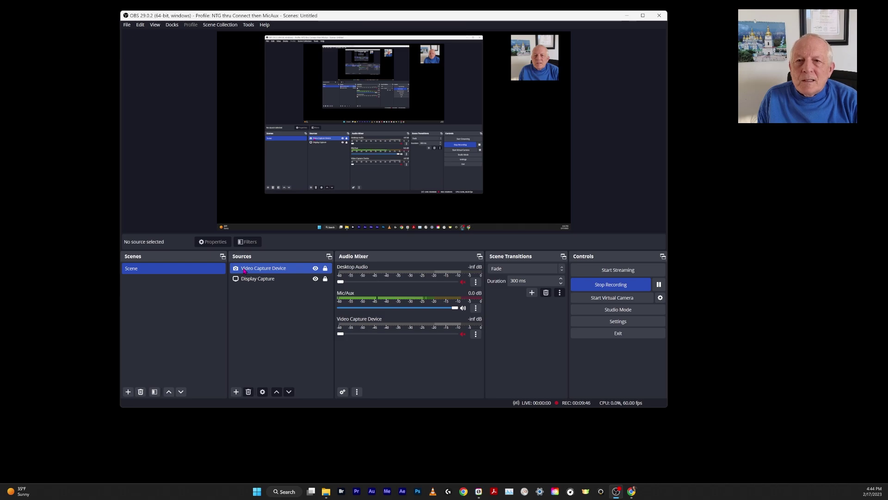
left_click(243, 271)
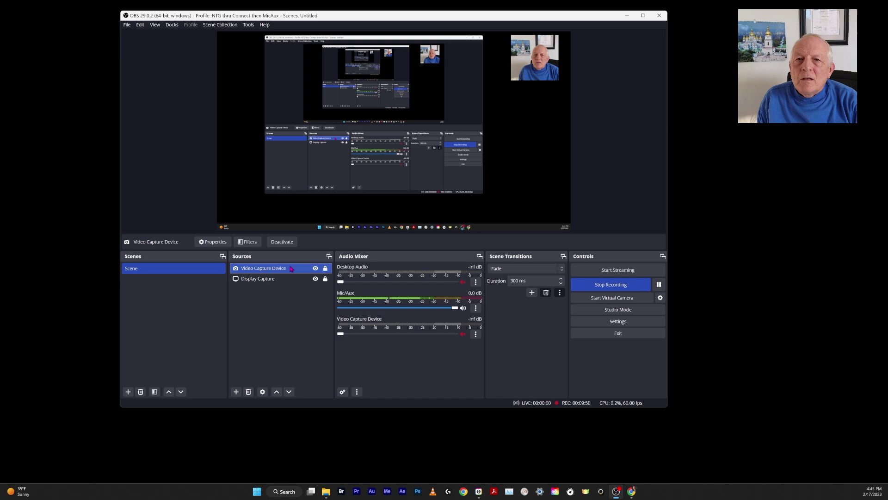
left_click(202, 245)
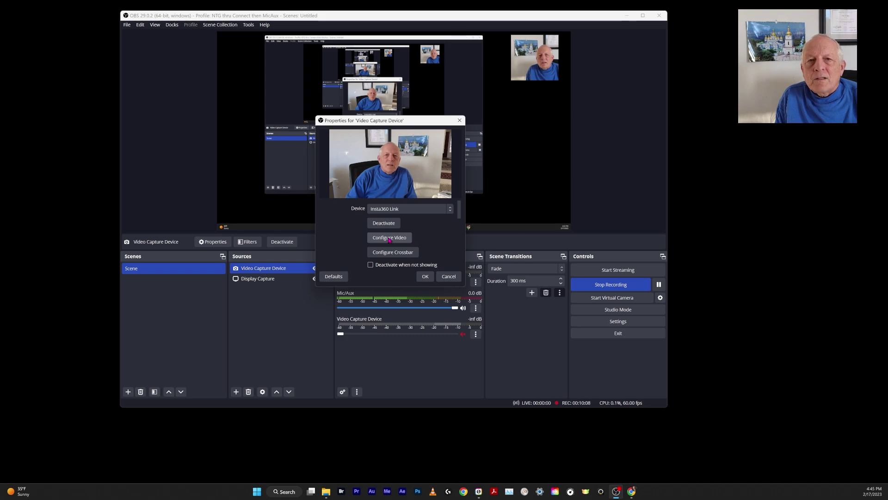
left_click(389, 238)
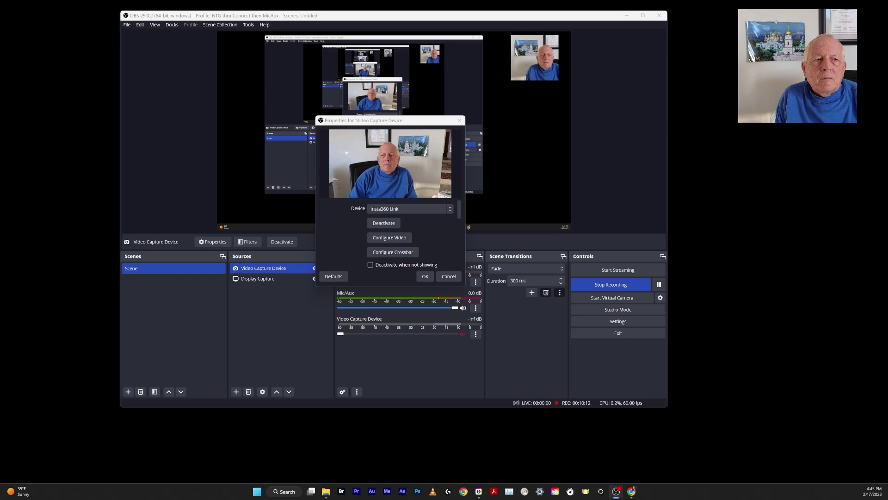
left_click_drag(881, 300, 245, 202)
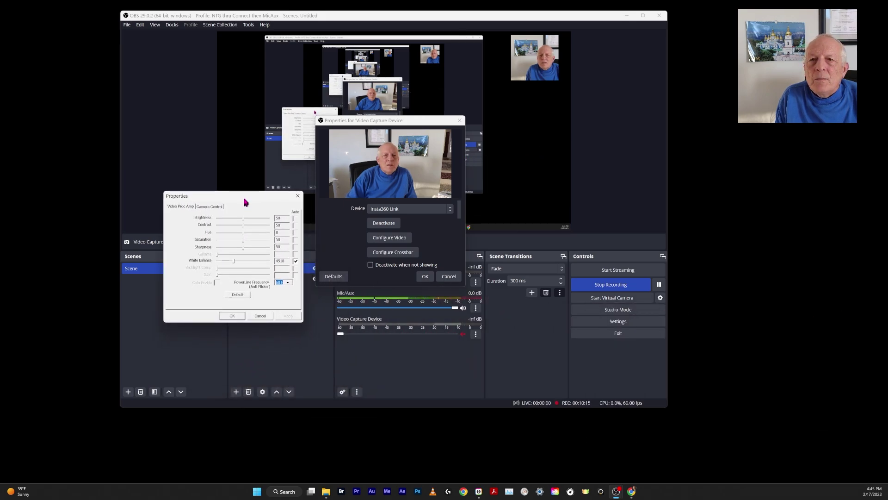
left_click(207, 207)
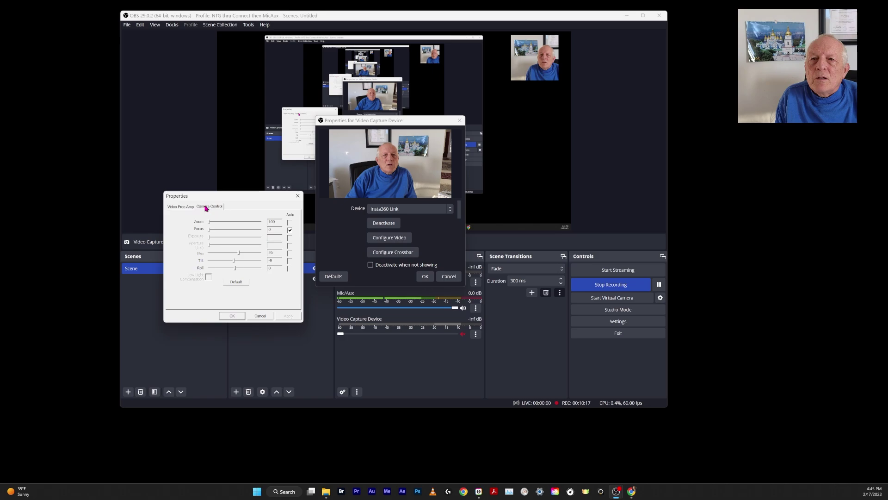
left_click(234, 315)
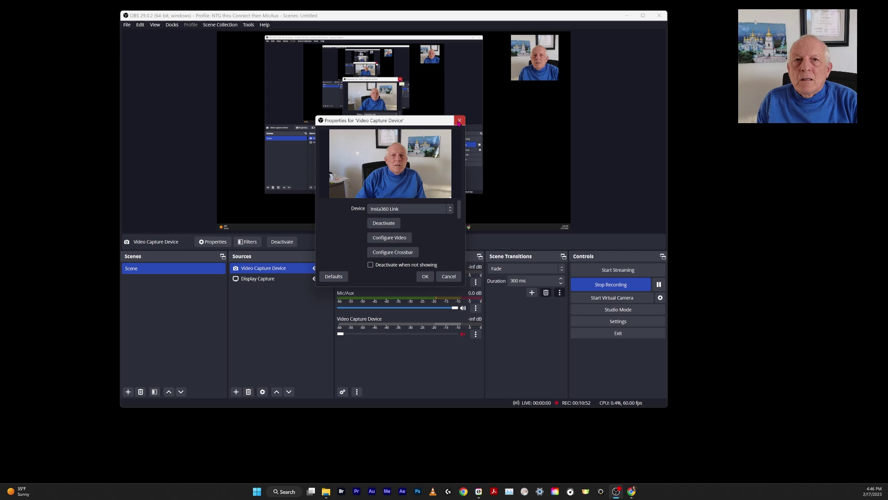
- Close the webcam properties, keep Display Capture on the LG HDR 4K 3840x2160 display unchanged, and start adding a source
left_click(459, 121)
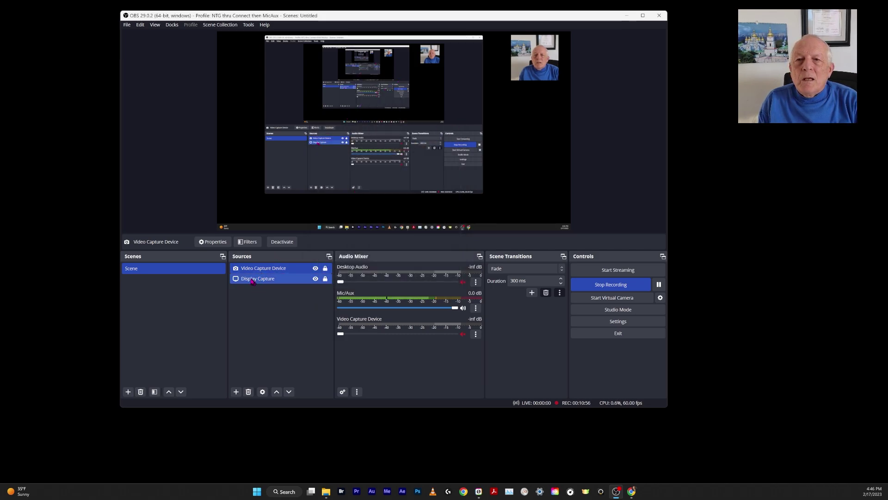
left_click(253, 280)
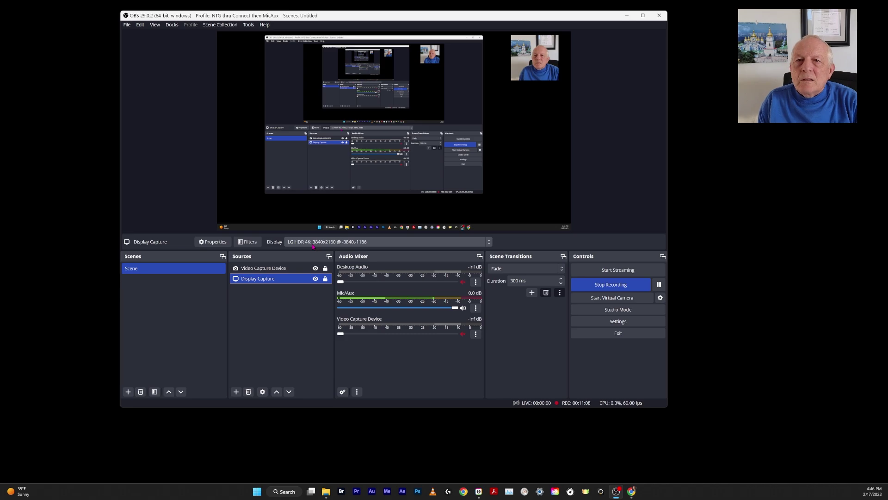
left_click(220, 242)
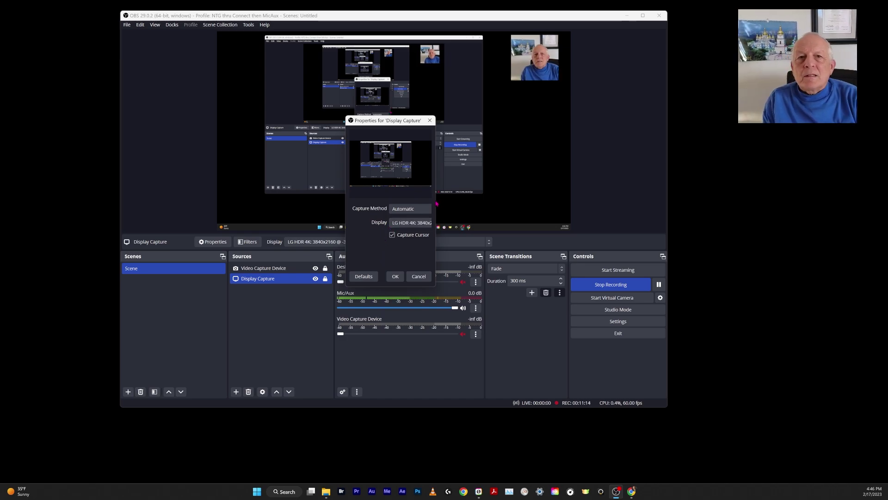
left_click_drag(436, 197, 491, 199)
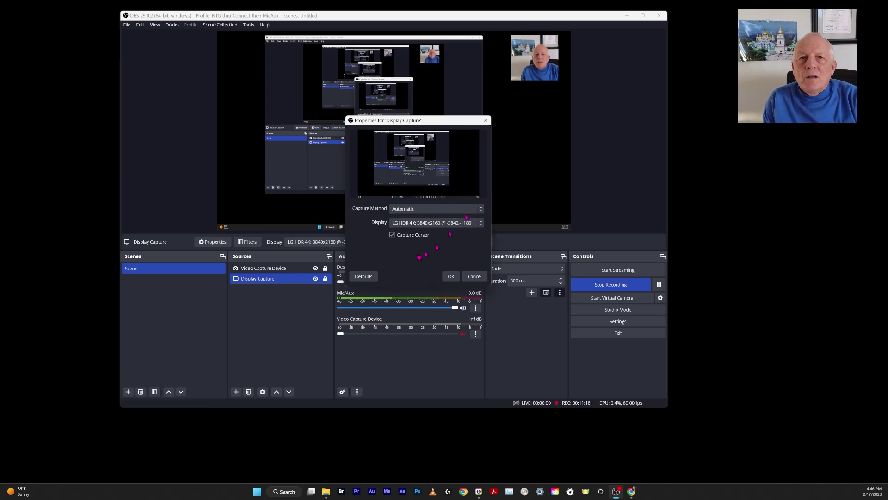
left_click(450, 277)
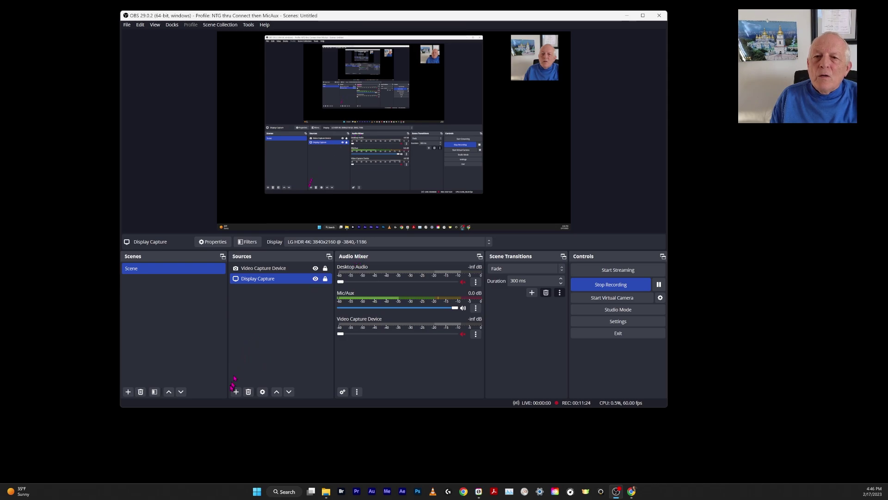
left_click(235, 392)
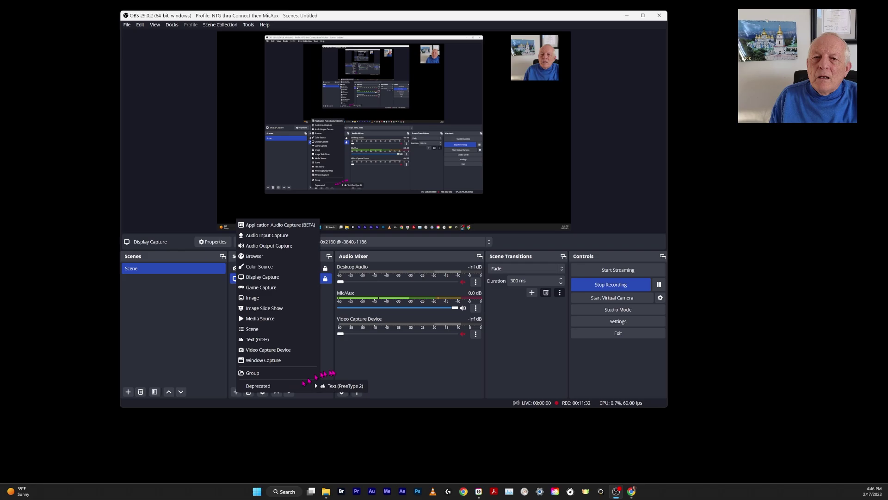
- Dismiss the source-type menu without adding any source
left_click(357, 359)
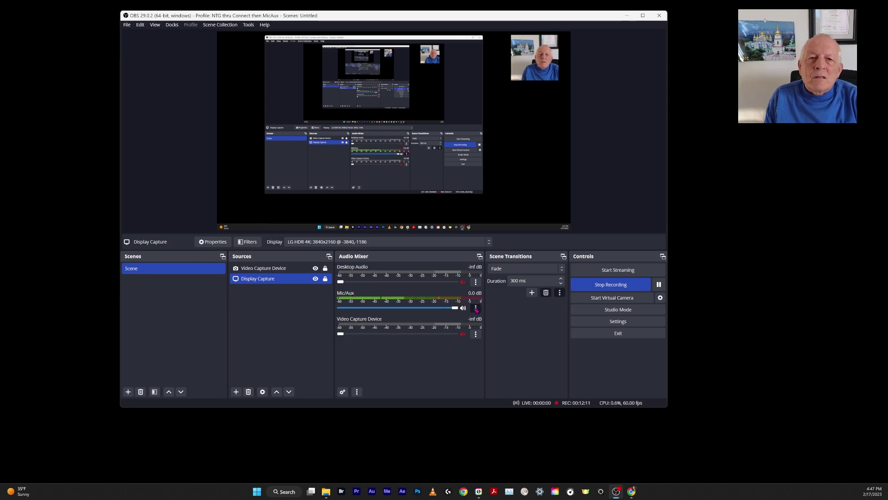
left_click(475, 309)
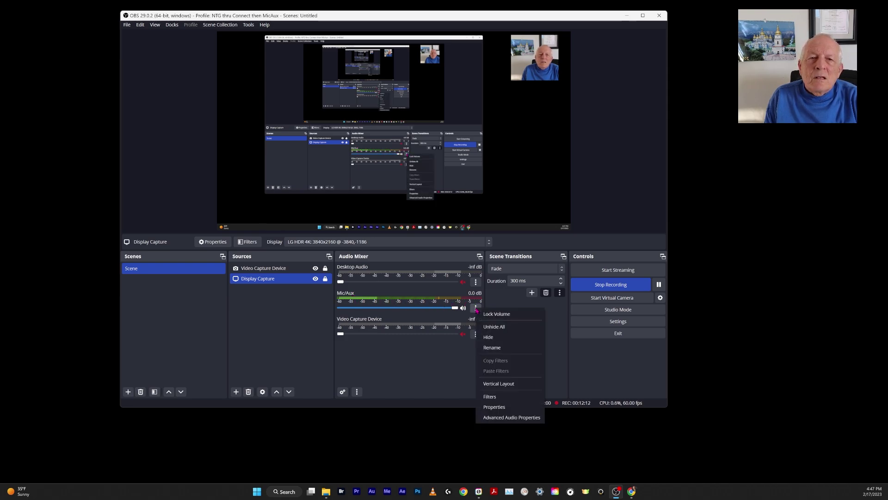
left_click(490, 407)
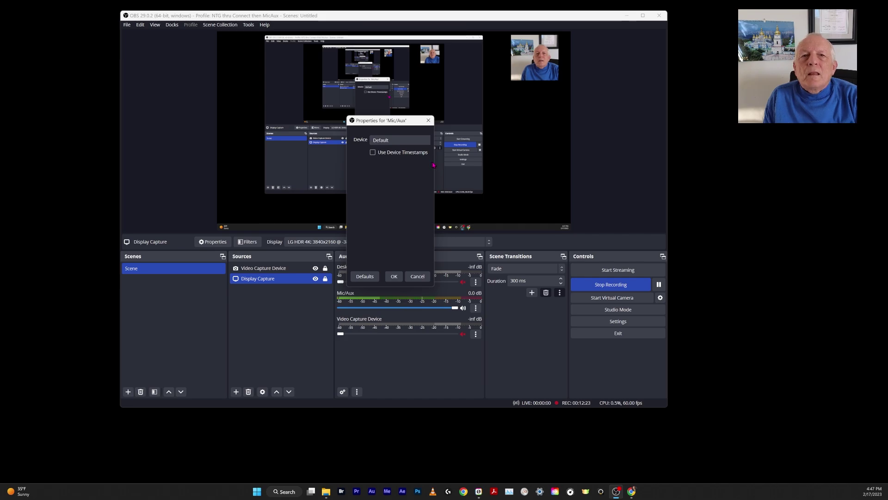
left_click_drag(434, 160, 474, 158)
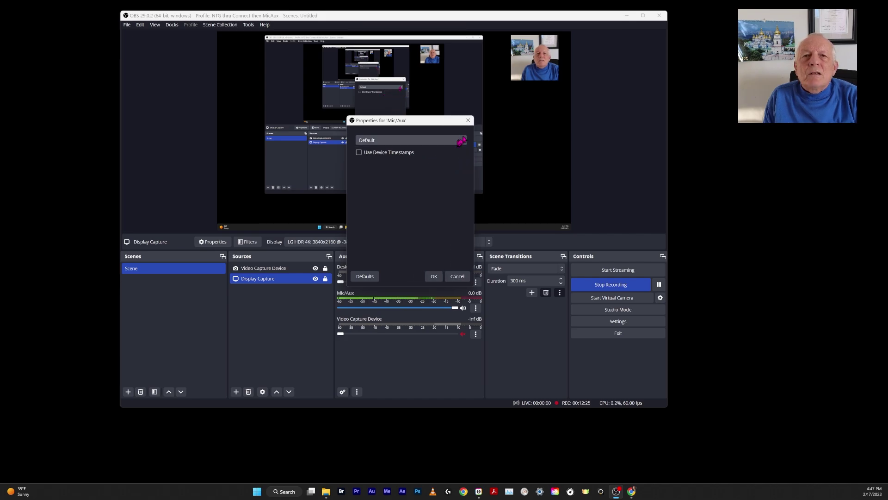
left_click(463, 140)
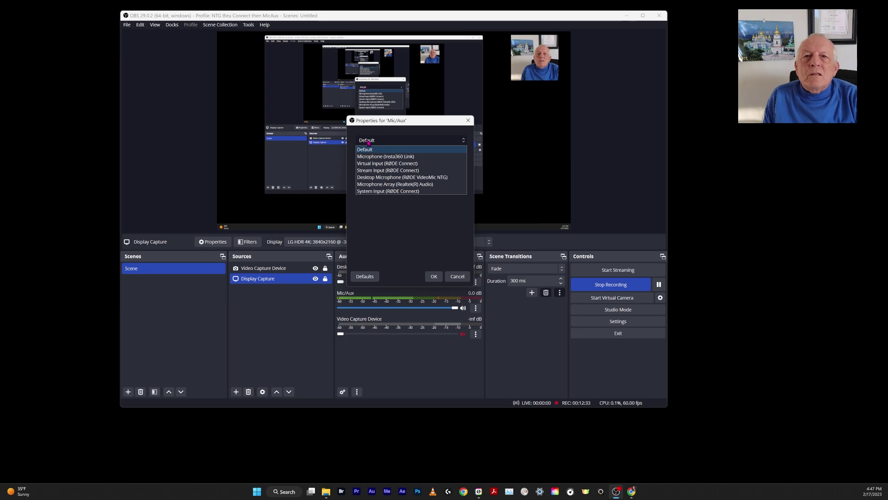
left_click(368, 142)
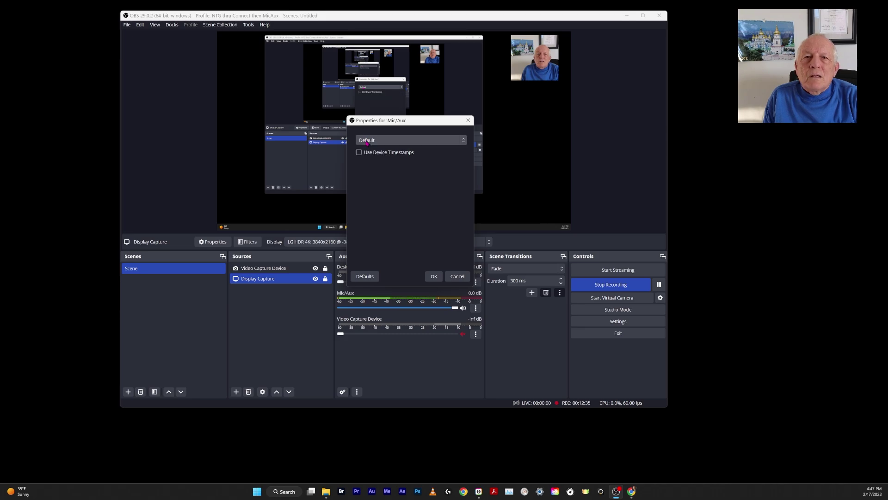
left_click(468, 120)
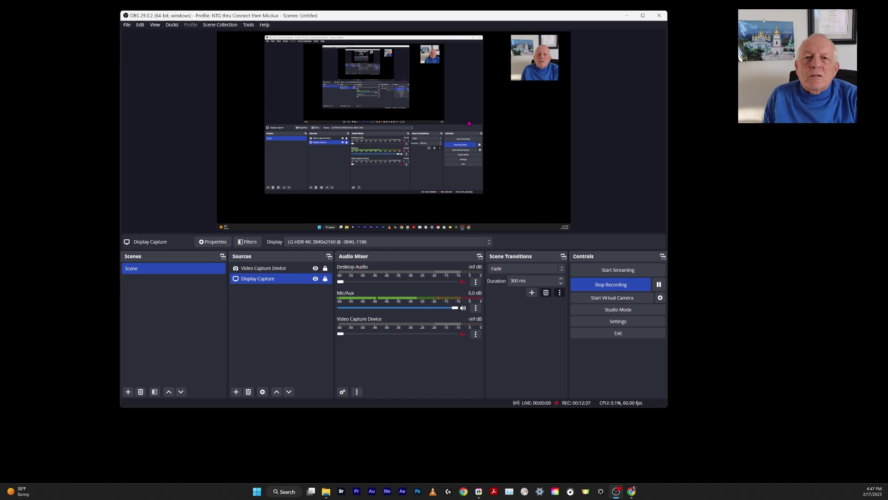
- Open Advanced Audio Properties from the Mic/Aux menu and enlarge it to show sync offset, monitoring and tracks for all three sources
left_click(476, 309)
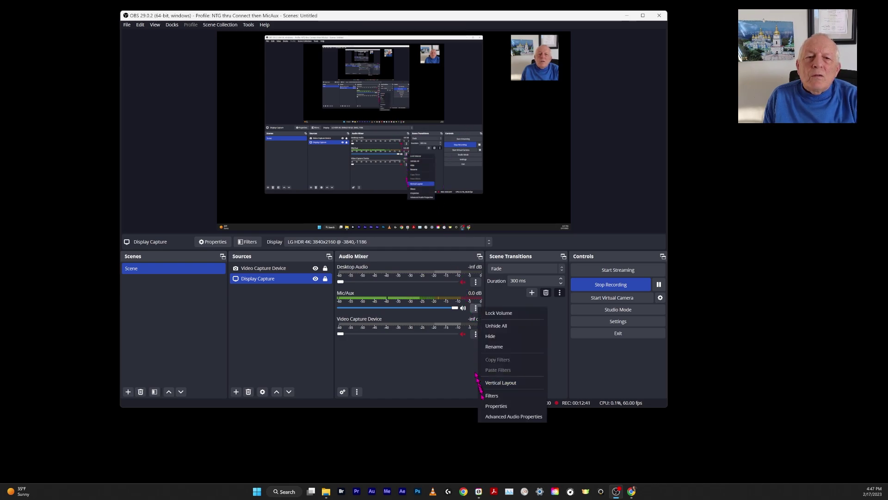
left_click(485, 417)
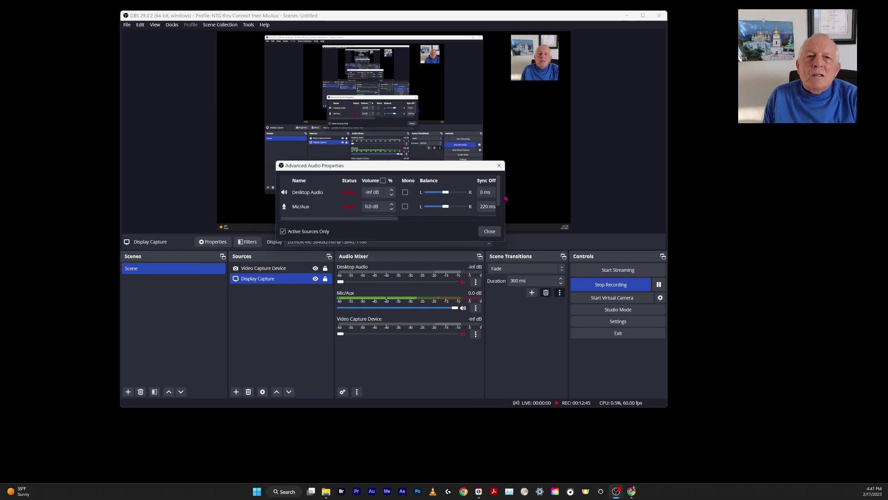
left_click_drag(506, 199, 715, 185)
left_click_drag(521, 166, 439, 180)
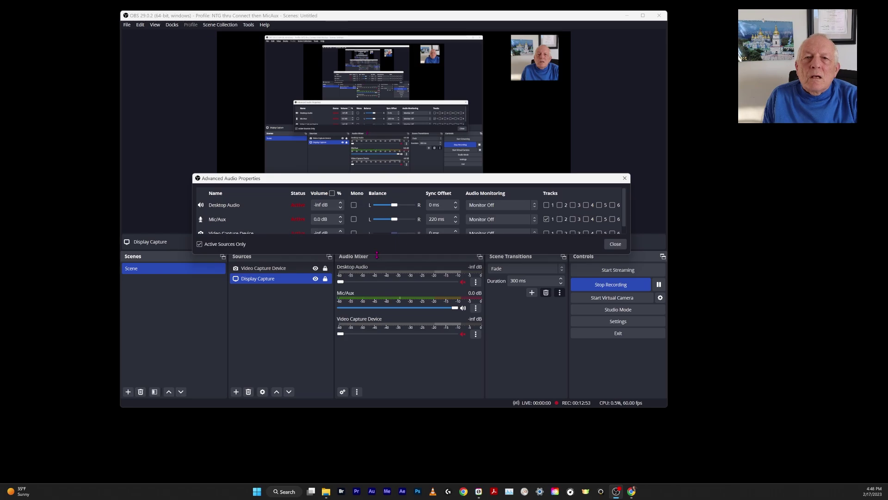
left_click_drag(377, 255, 376, 302)
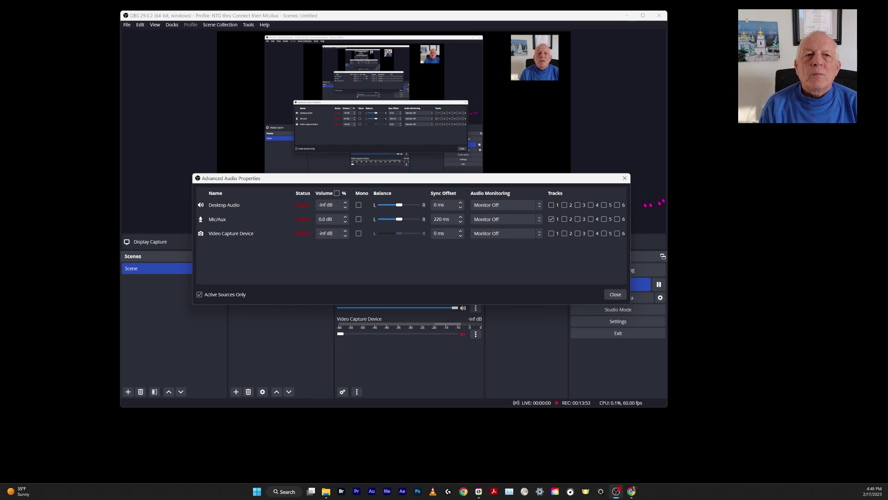
- Close Advanced Audio Properties, then raise Desktop Audio to -17.9 dB and return it to -inf
left_click(625, 178)
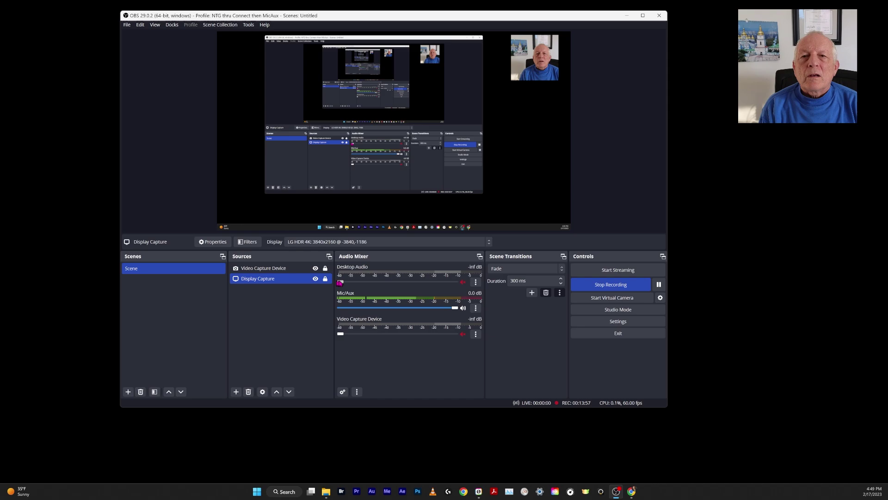
left_click_drag(340, 282, 401, 282)
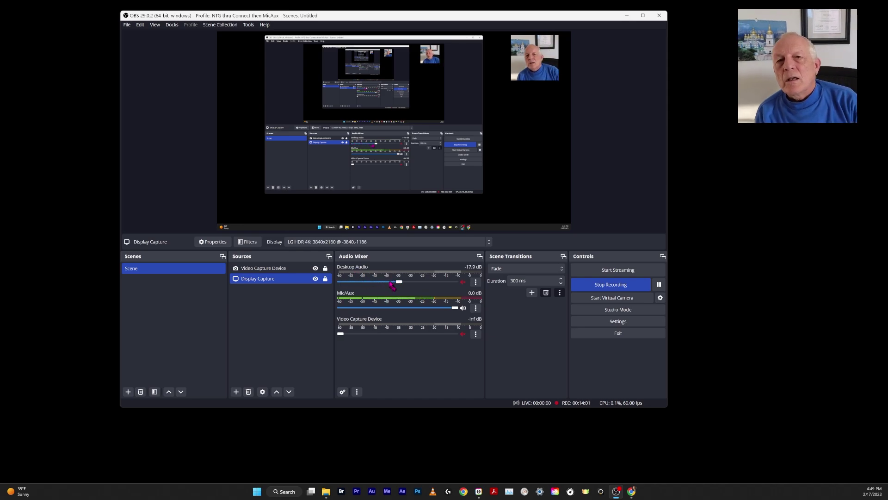
left_click_drag(399, 282, 341, 287)
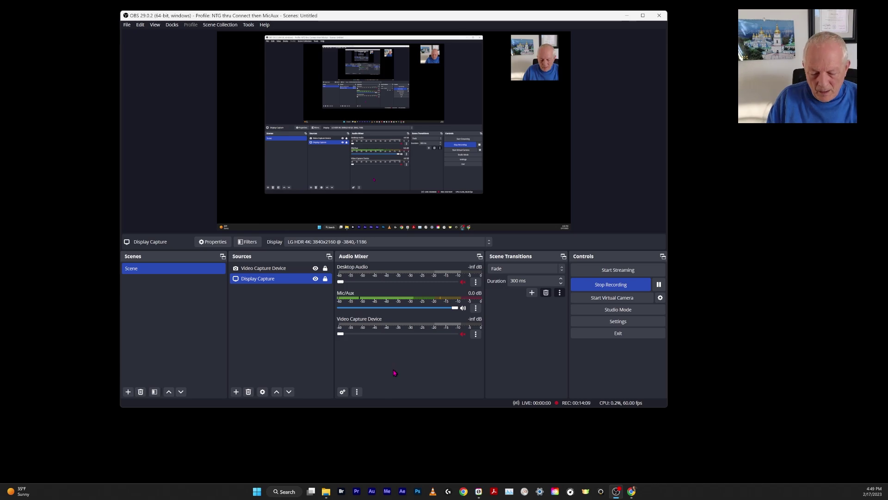
- Open OBS Settings, enlarge the window and scroll through the General page
left_click(610, 323)
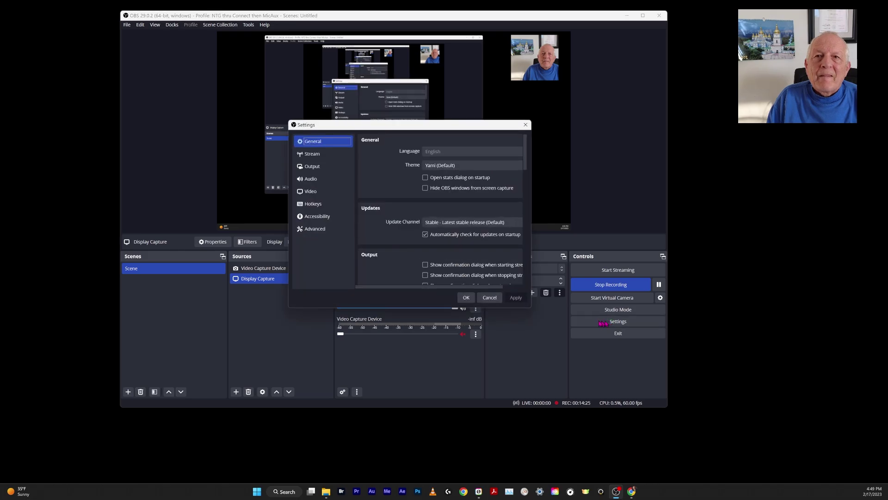
left_click_drag(345, 294, 308, 363)
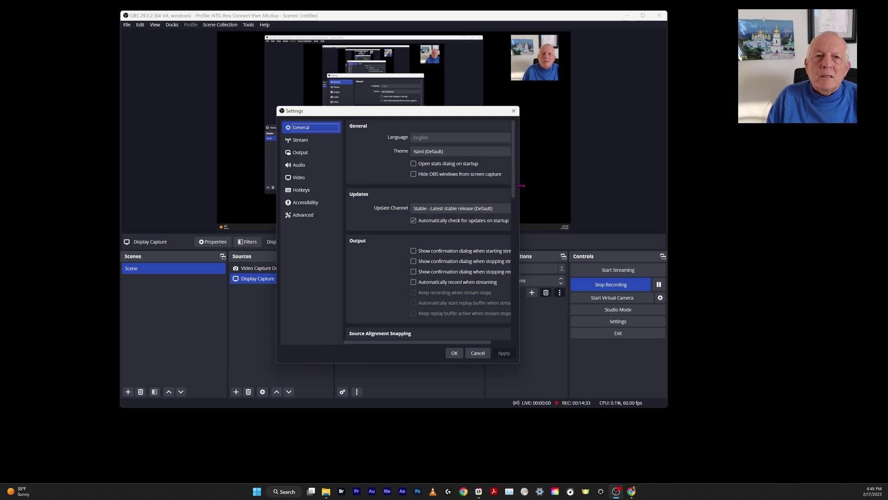
left_click_drag(522, 186, 633, 186)
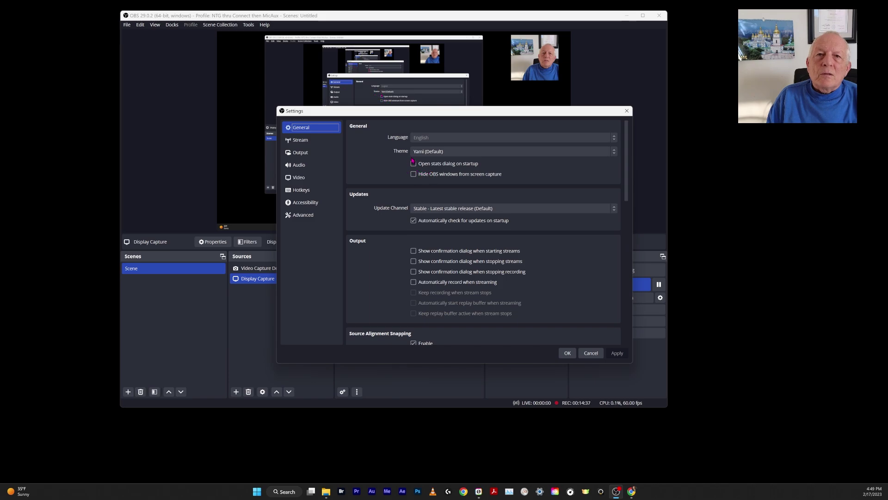
scroll(412, 161, "down", 3)
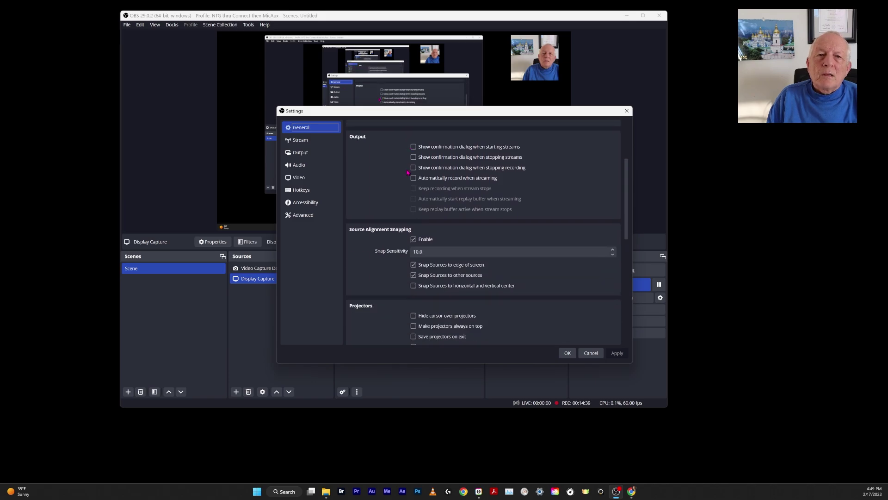
scroll(408, 173, "down", 2)
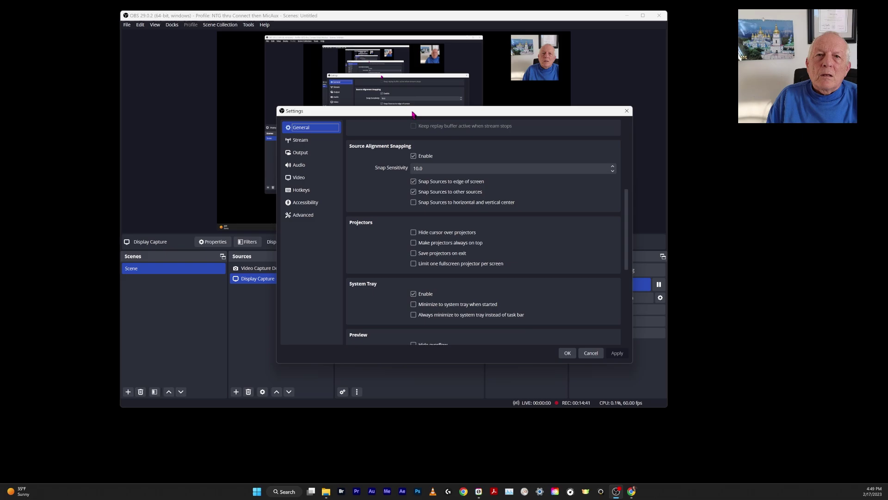
- Reposition and lengthen the Settings window, then view the Stream page with Twitch as the service
left_click_drag(413, 114, 318, 95)
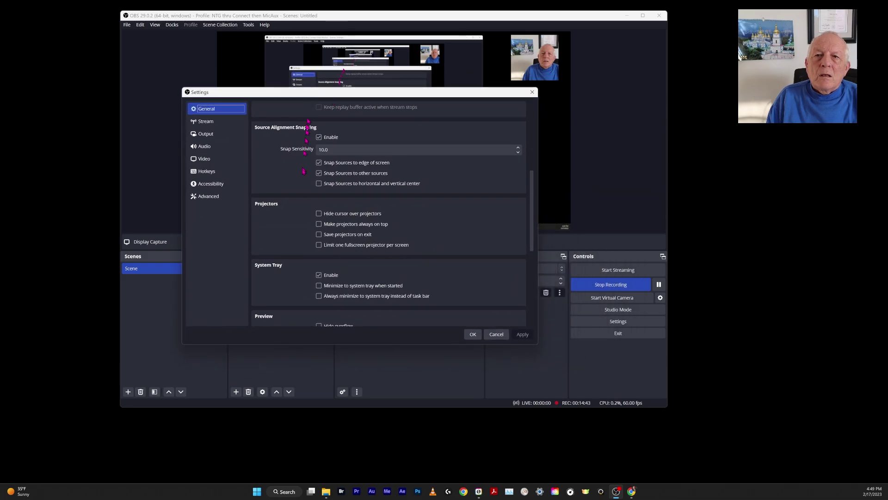
left_click_drag(290, 345, 292, 401)
scroll(320, 292, "down", 1)
scroll(320, 293, "down", 1)
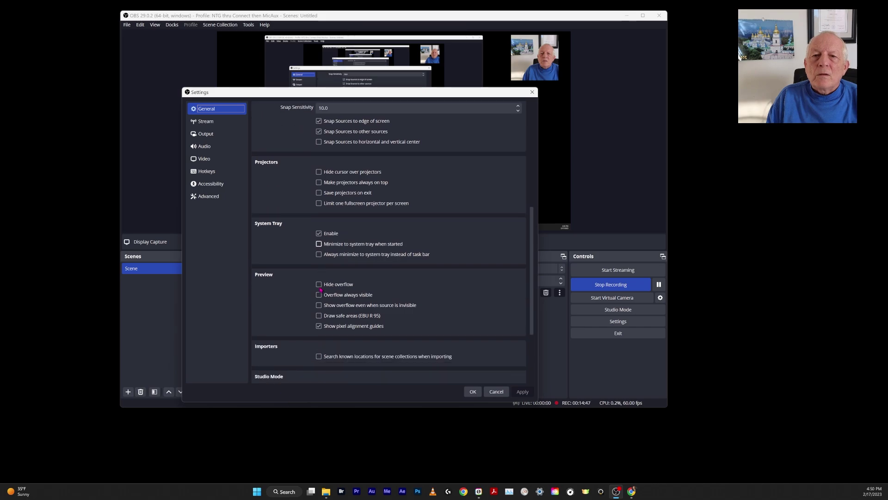
left_click(199, 122)
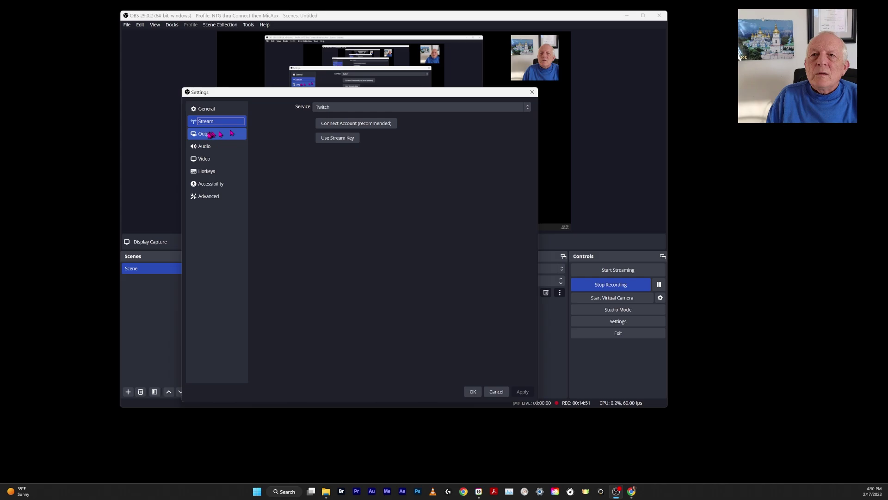
- Review the Output page's Recording encoder settings, then its Audio tab with every track at bitrate 160
left_click(199, 135)
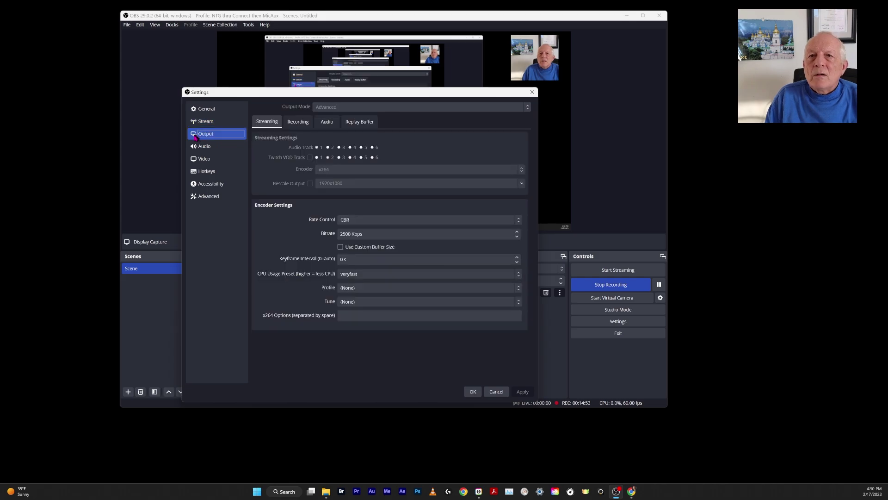
left_click(301, 124)
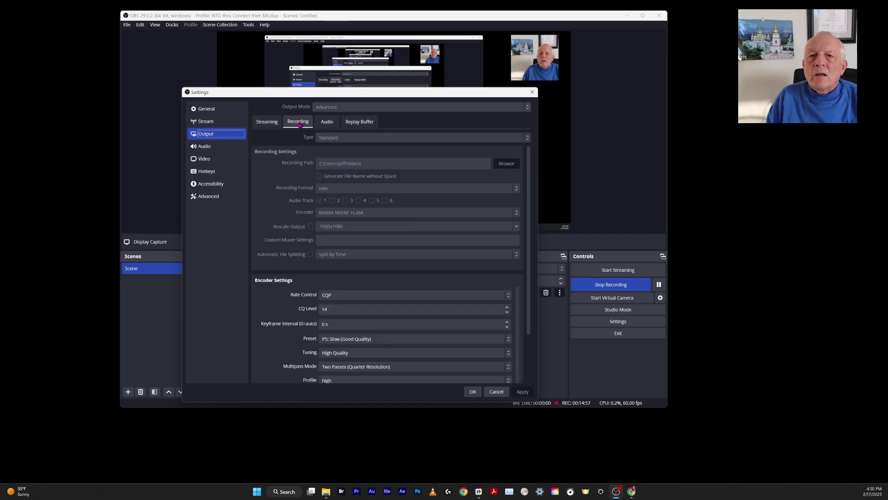
scroll(412, 227, "down", 3)
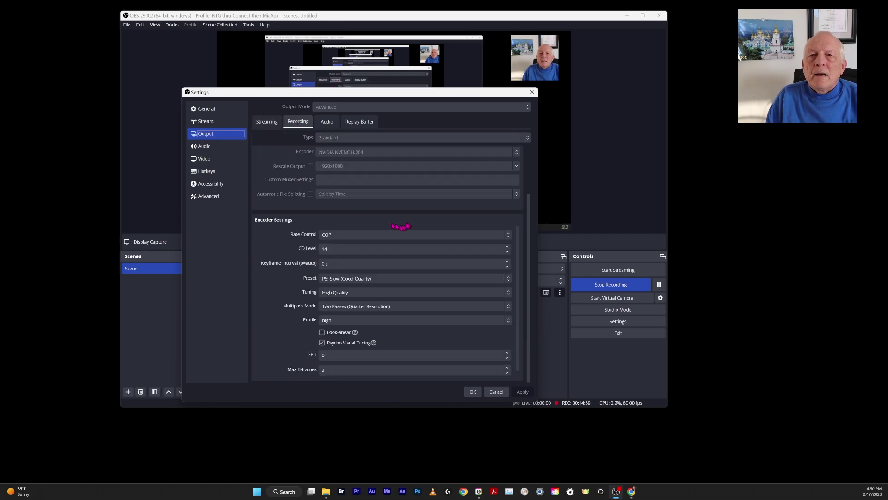
scroll(335, 252, "down", 1)
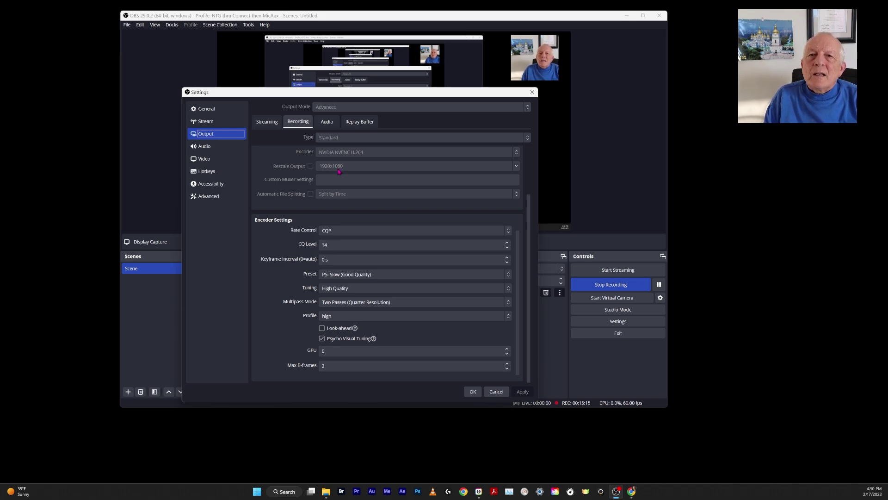
scroll(341, 168, "up", 3)
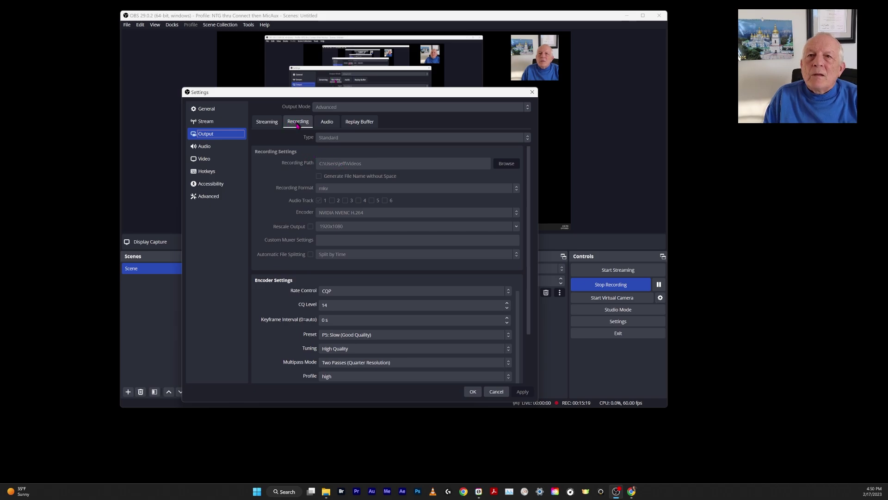
left_click(327, 122)
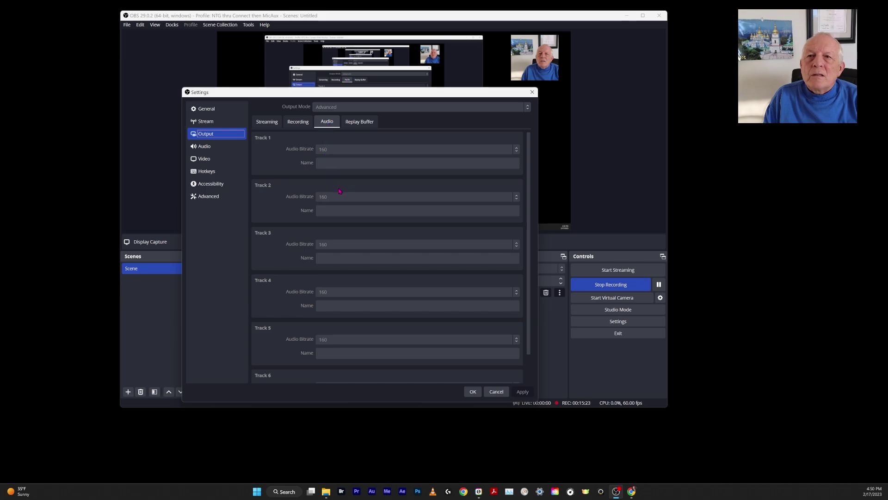
- Look over the Audio settings down to Hotkeys, then view the Video page's 1920x1080 at 60 FPS
left_click(201, 146)
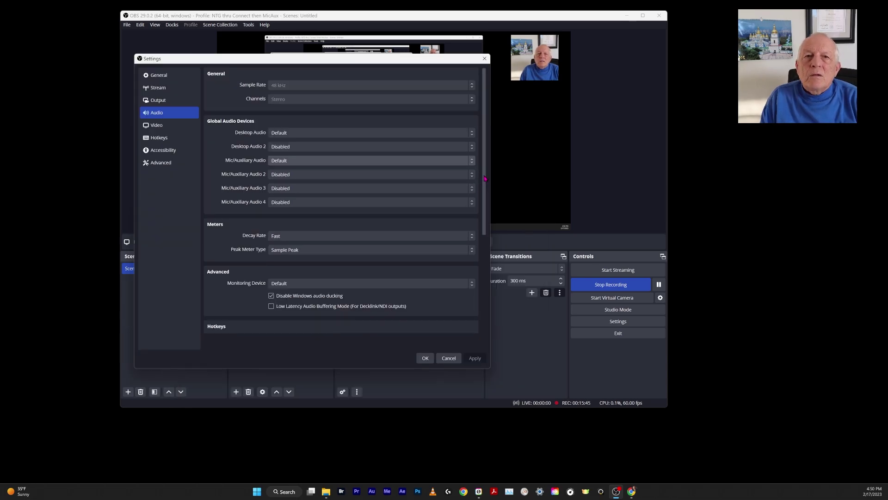
left_click_drag(484, 179, 483, 288)
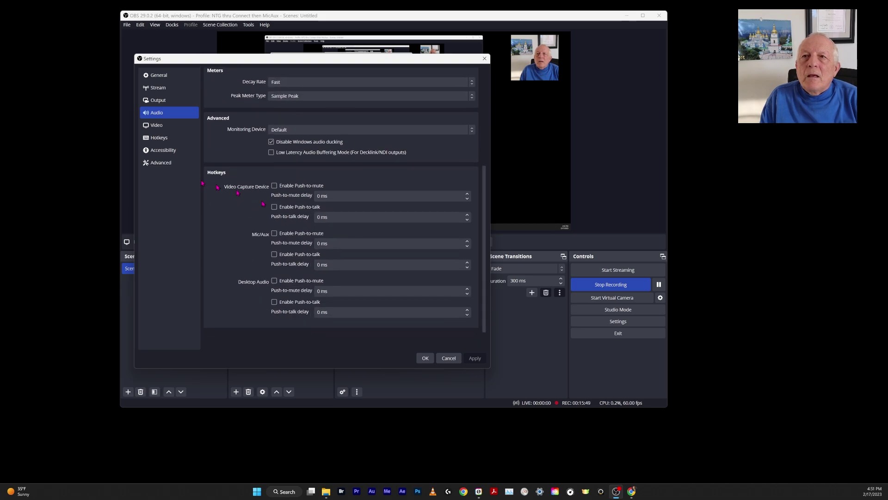
left_click(152, 128)
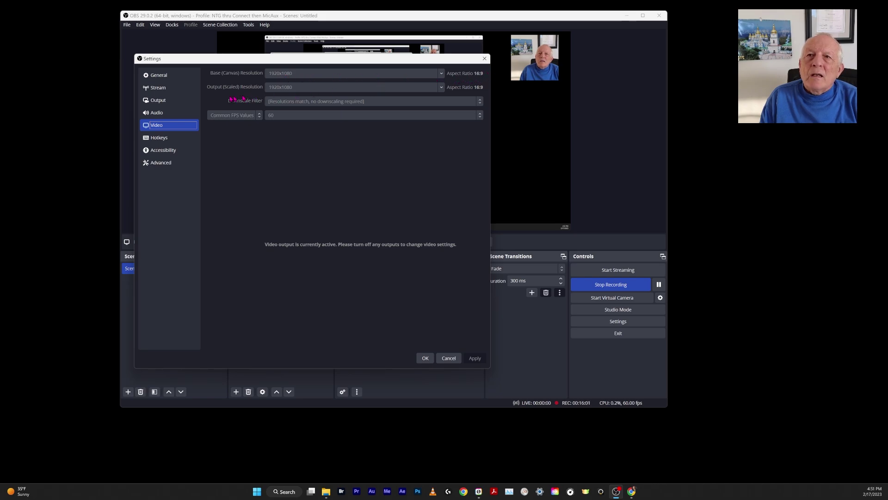
- Shift the Settings dialog slightly right and down
left_click_drag(288, 61, 314, 73)
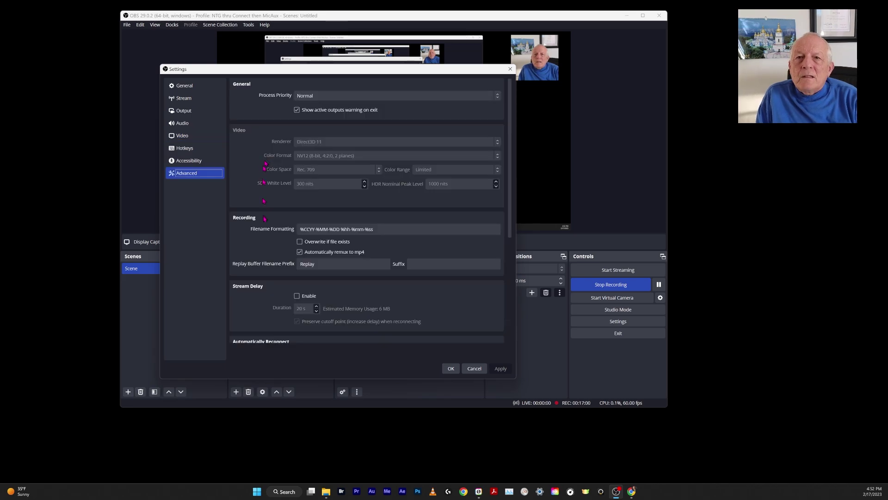
scroll(310, 222, "down", 5)
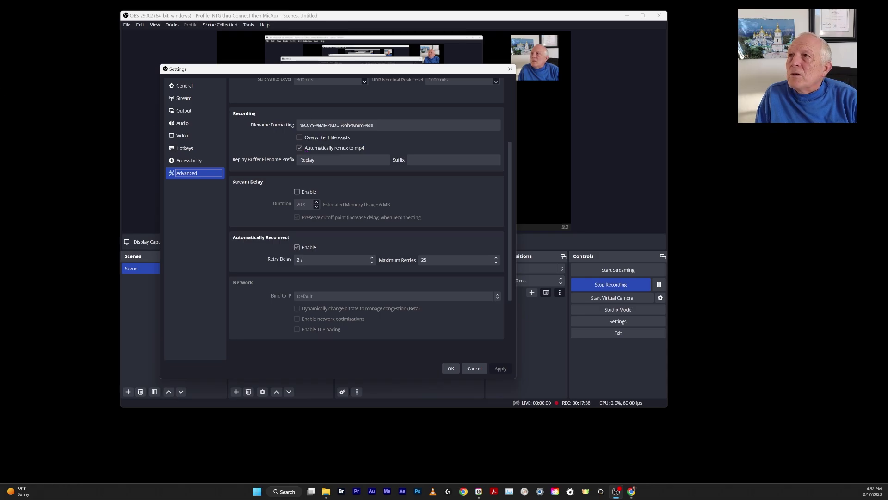
- Bring the Videos folder fully on screen showing the MKV and MP4 recordings, then return OBS to the front
key("super+1")
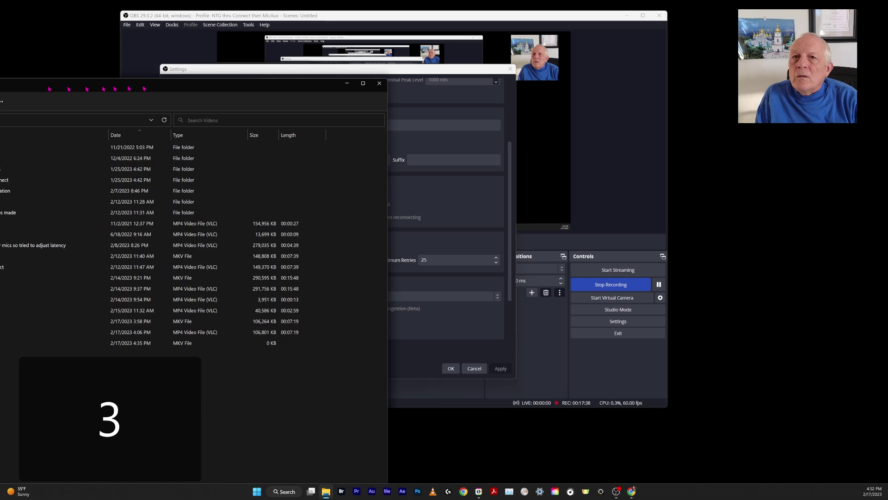
left_click_drag(329, 74, 470, 35)
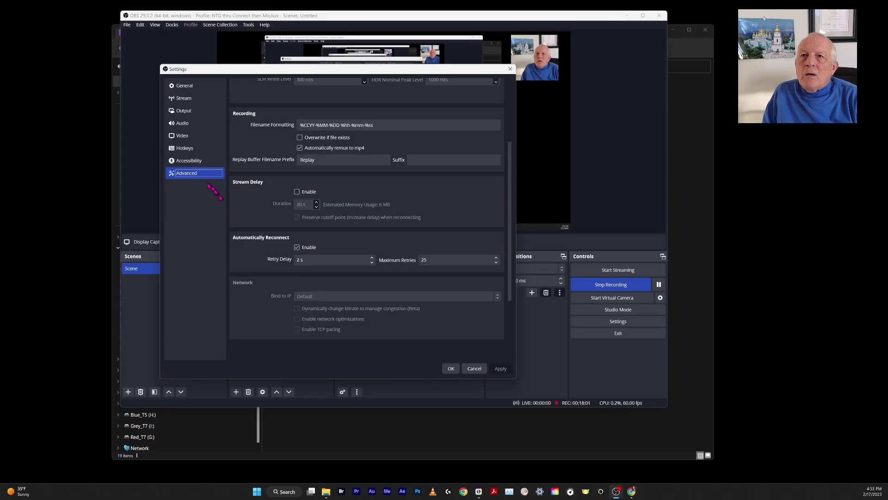
left_click(319, 14)
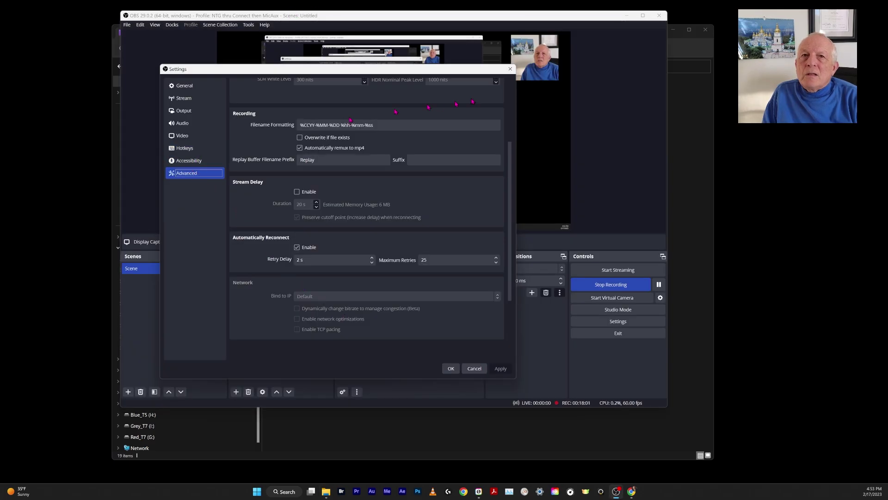
- Close OBS Settings and minimize OBS to reveal the Videos folder
left_click(510, 69)
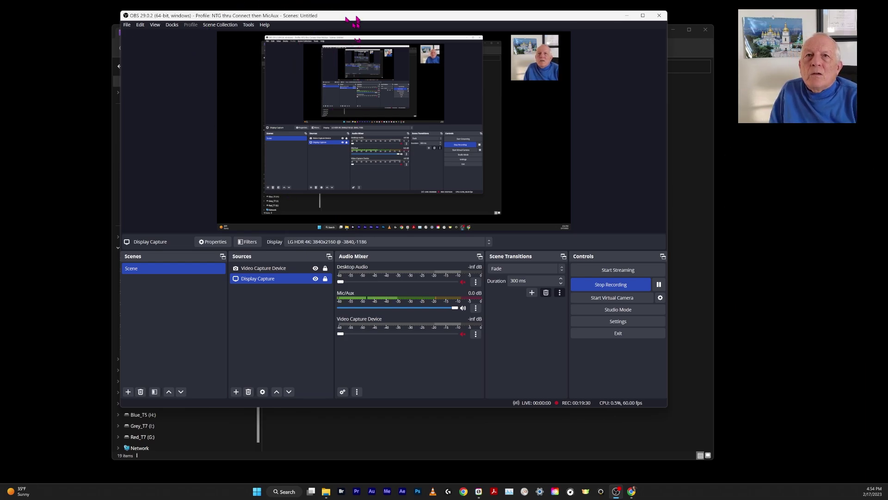
key("super+Down")
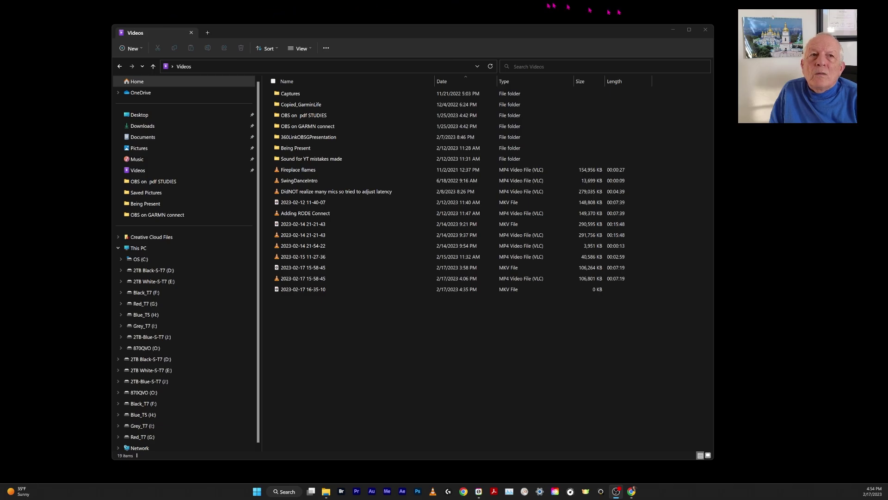
- Close the Videos folder window and return to the Google Slides editor on the Hardware slide
left_click(706, 29)
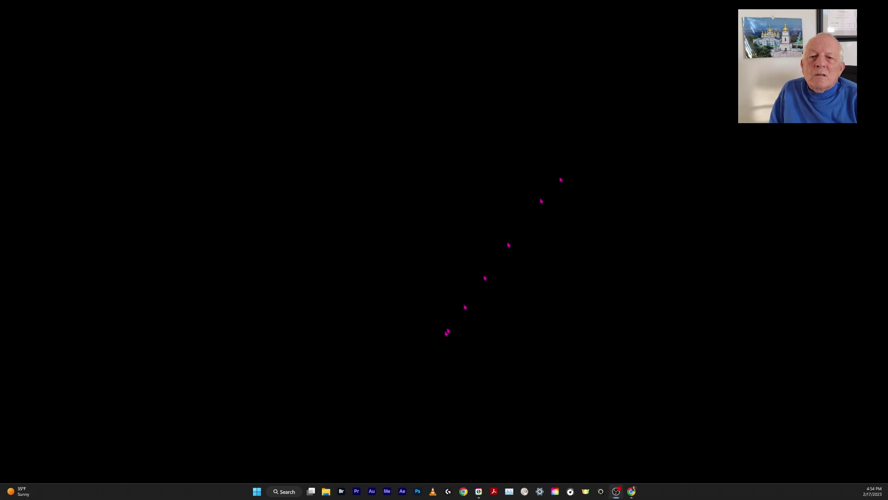
key("alt+Tab")
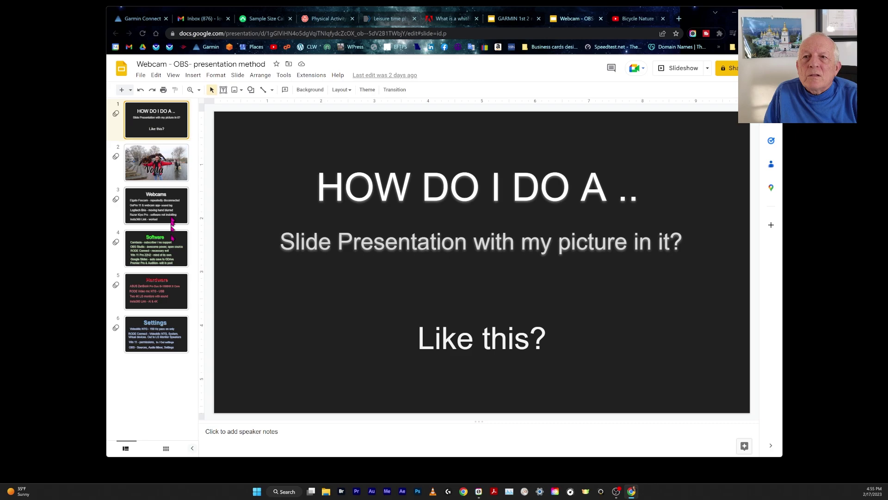
left_click(147, 253)
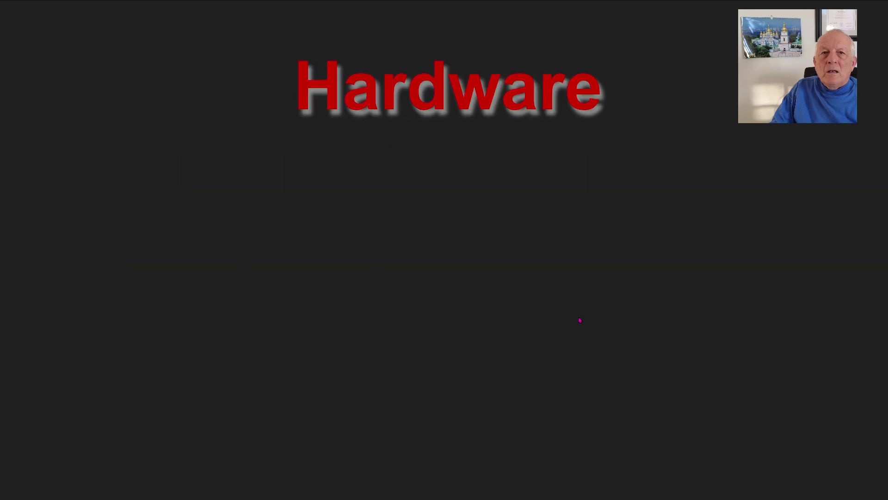
key("Escape")
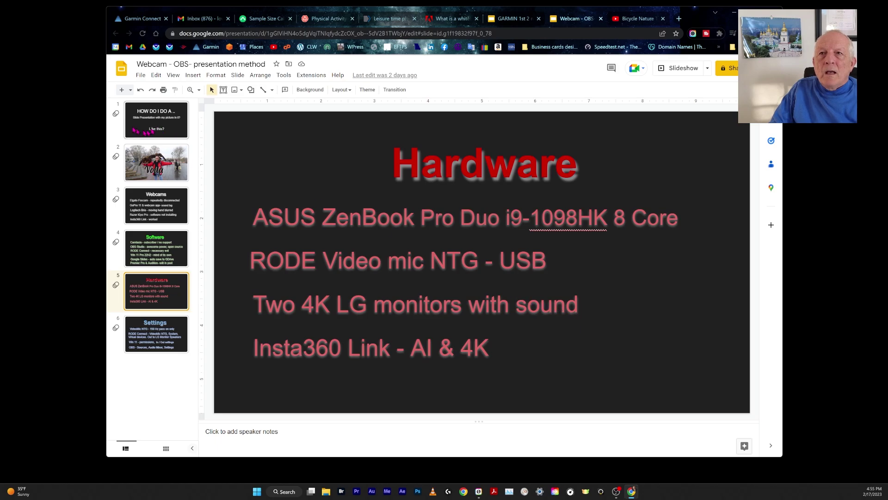
- Present the deck full screen from the opening 'HOW DO I DO A ..' slide
left_click(158, 123)
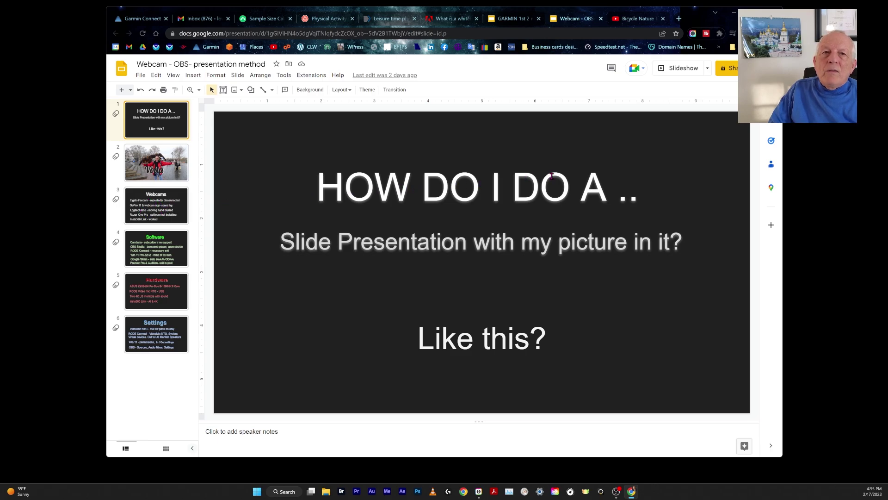
left_click(681, 71)
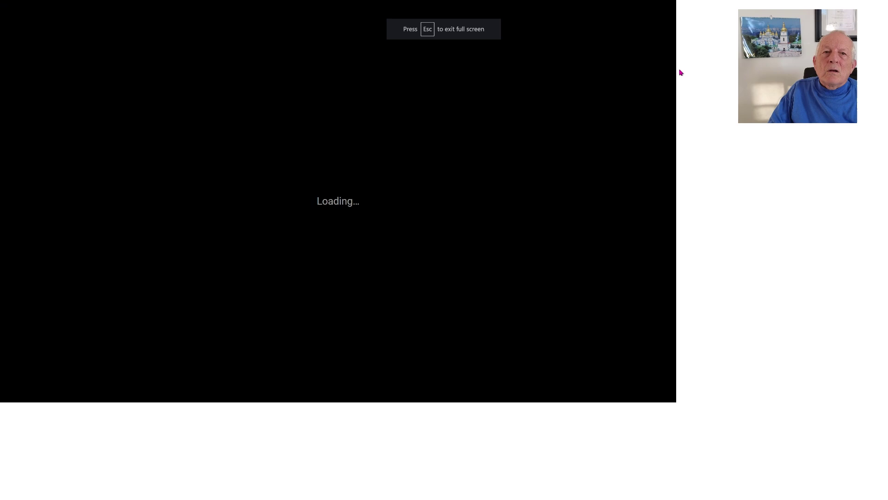